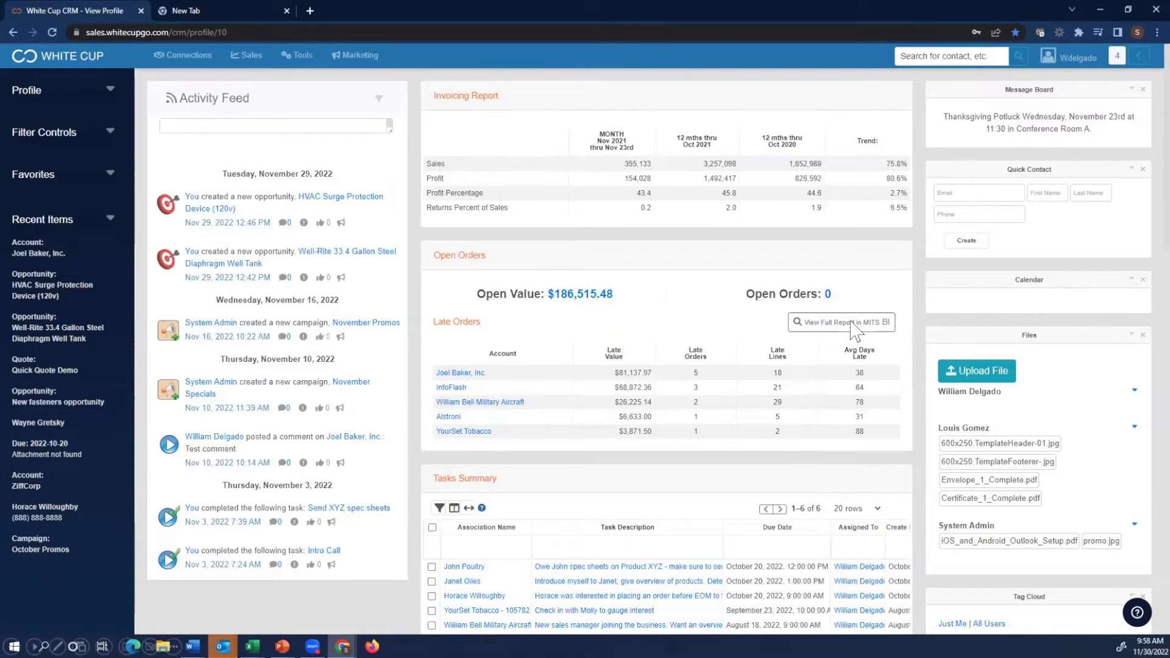
# - Open the full late orders report in MITS BI and bring up the scorecard for Joel Baker, Inc. from the top 10 customers
pyautogui.click(855, 329)
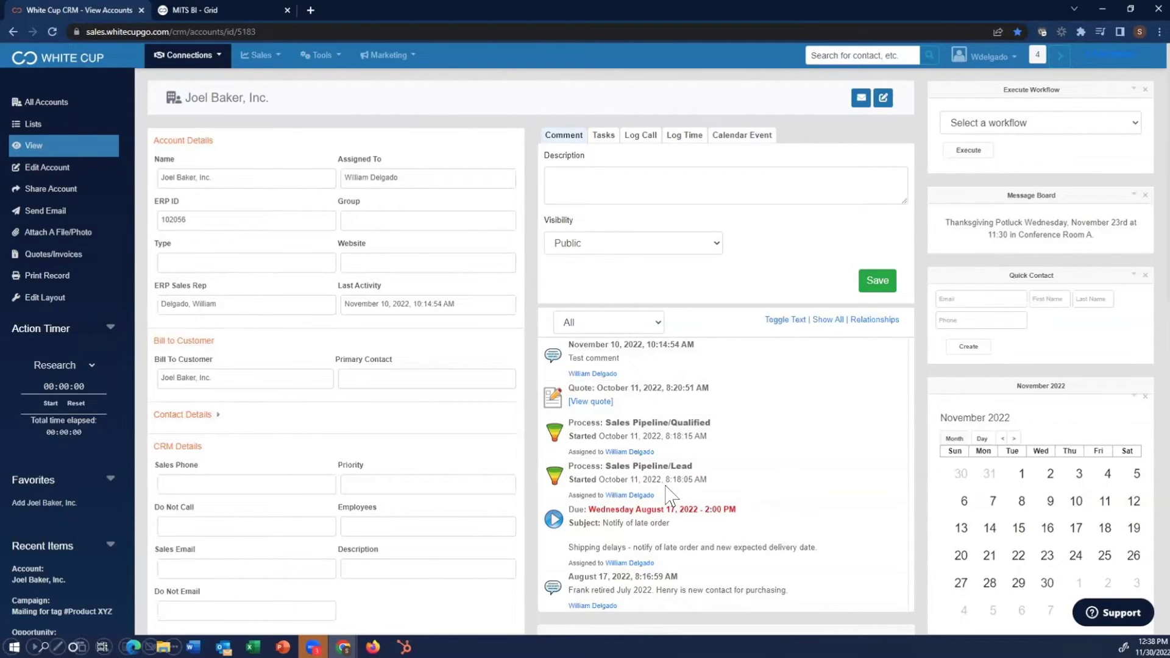
pyautogui.hotkey('alt', 'Tab')
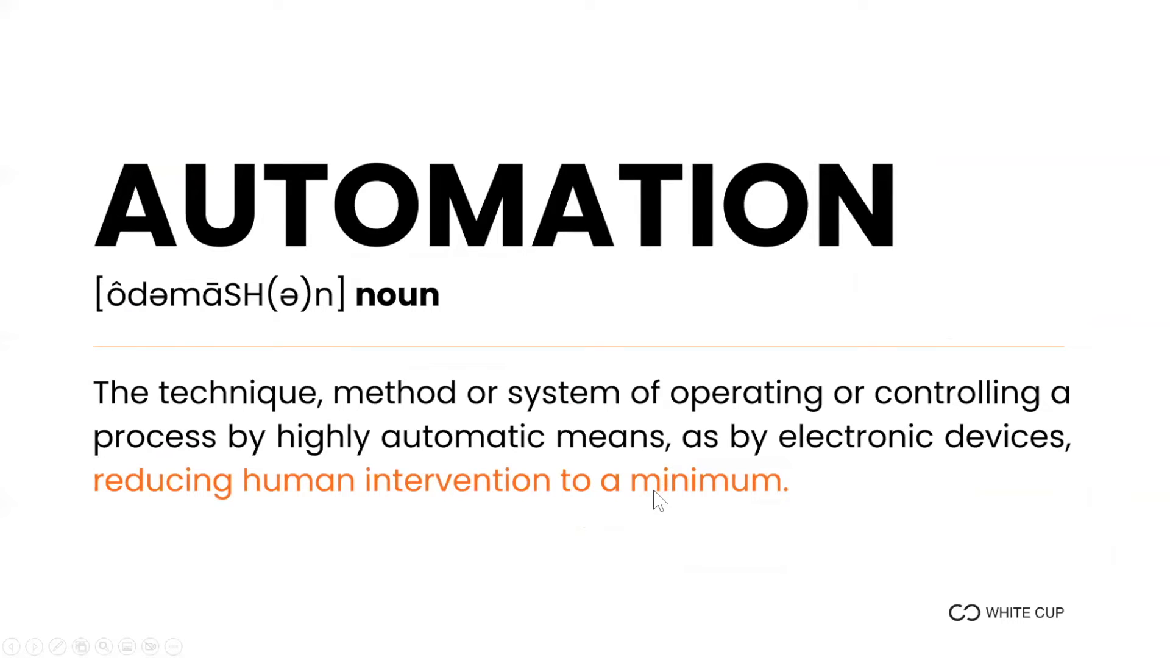
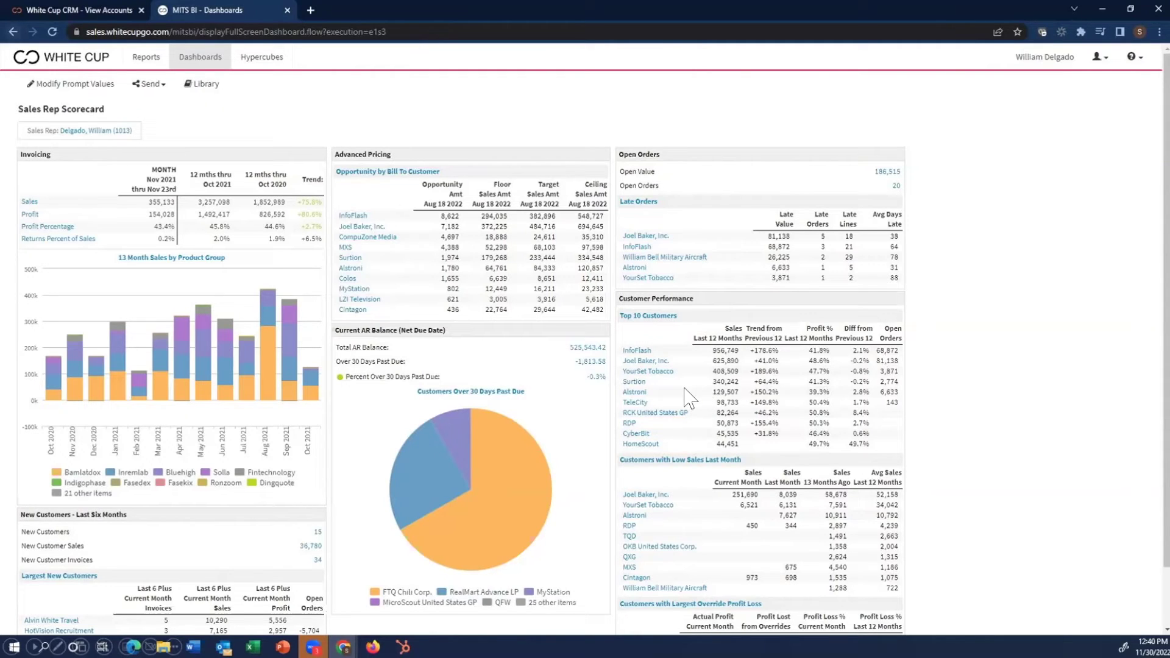
pyautogui.click(655, 361)
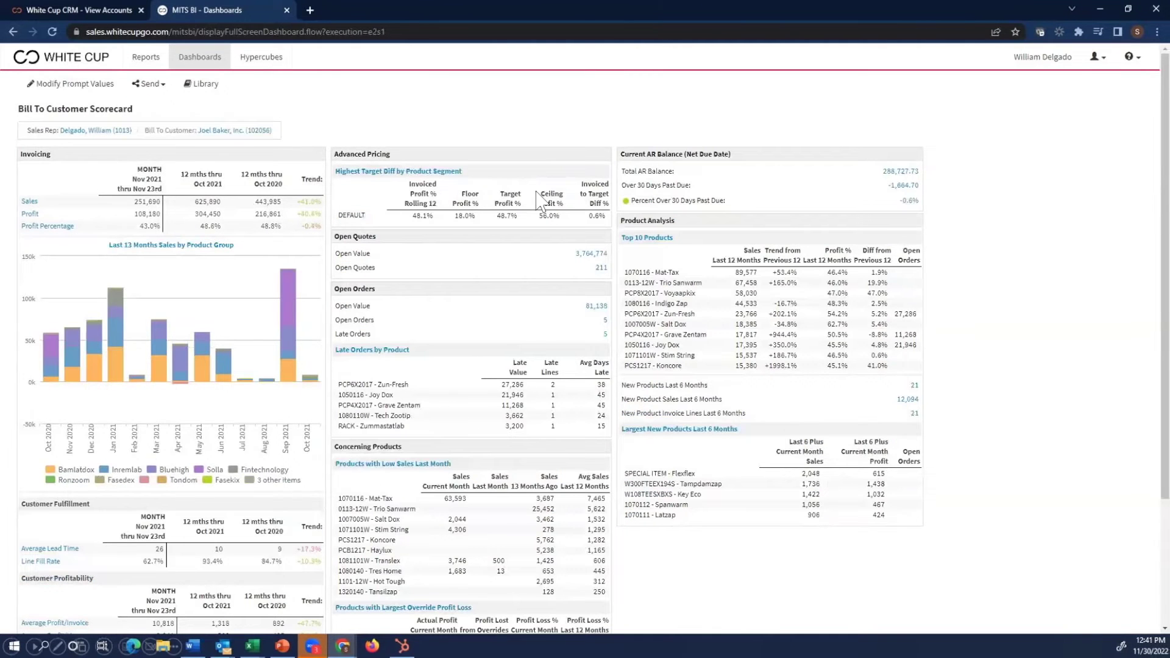
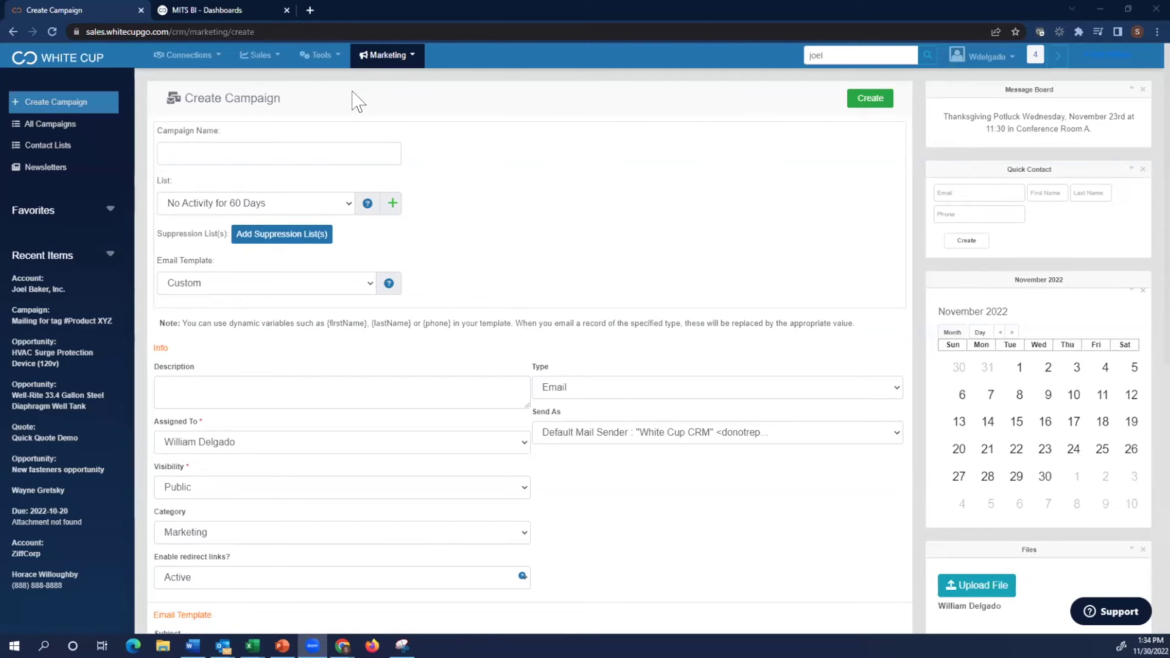
# - Fill in the new campaign form with the name "Price Changes - Electrical XYZ" and the list "Ohio - Purchased XYZ"
pyautogui.click(375, 60)
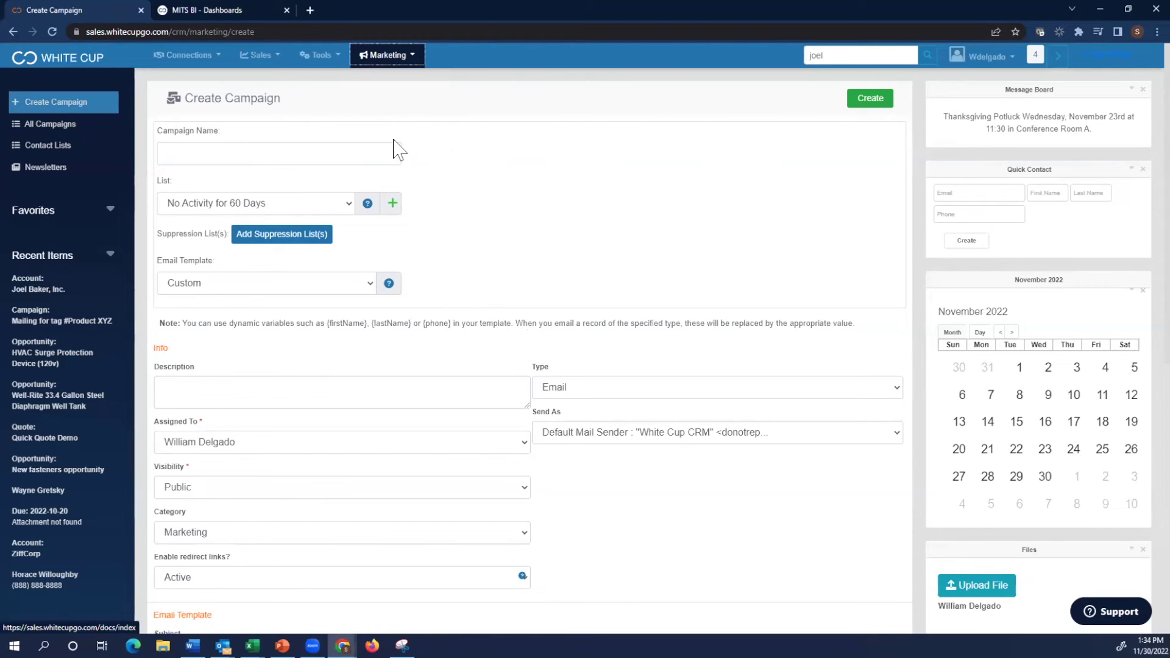
pyautogui.click(382, 56)
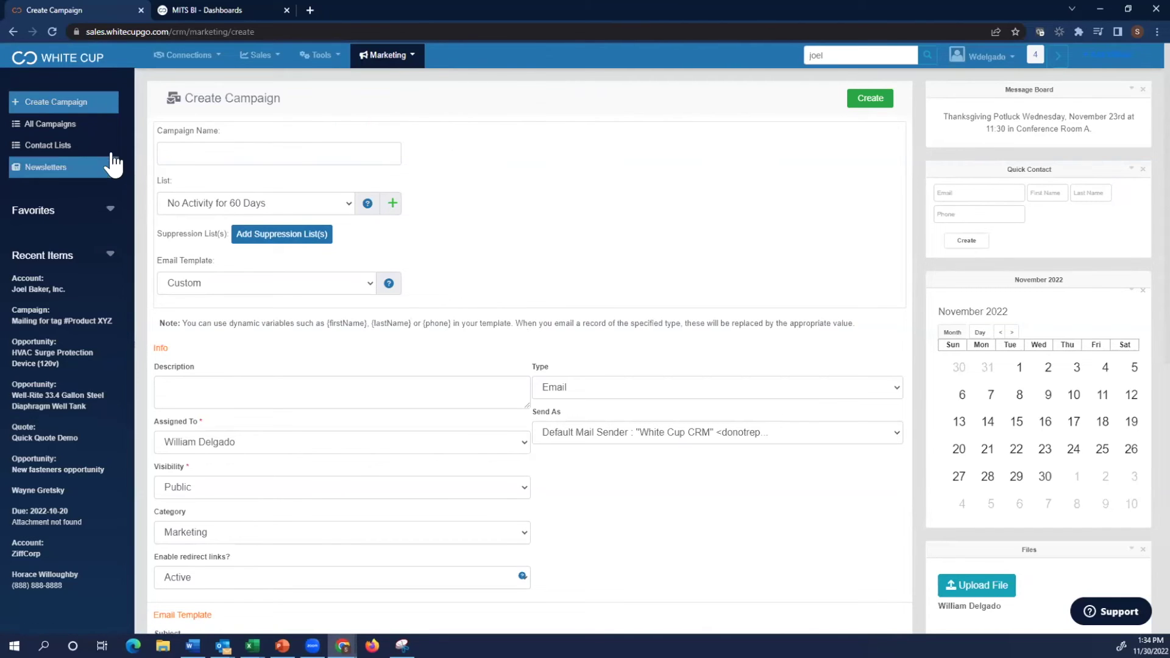
pyautogui.click(209, 156)
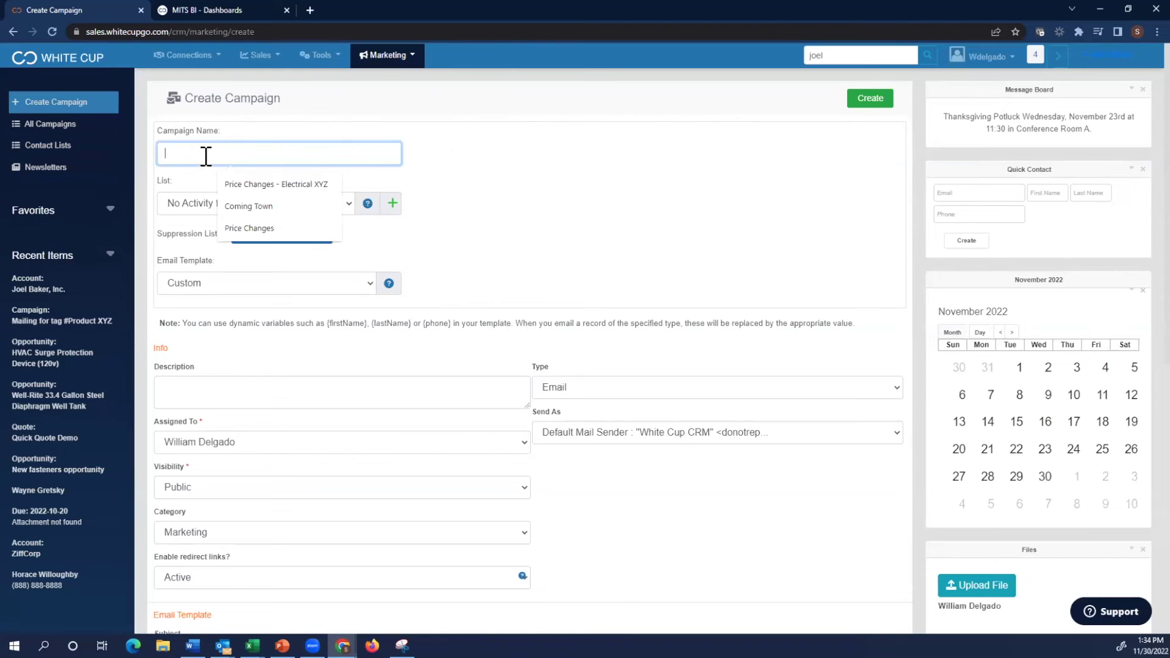
pyautogui.click(247, 185)
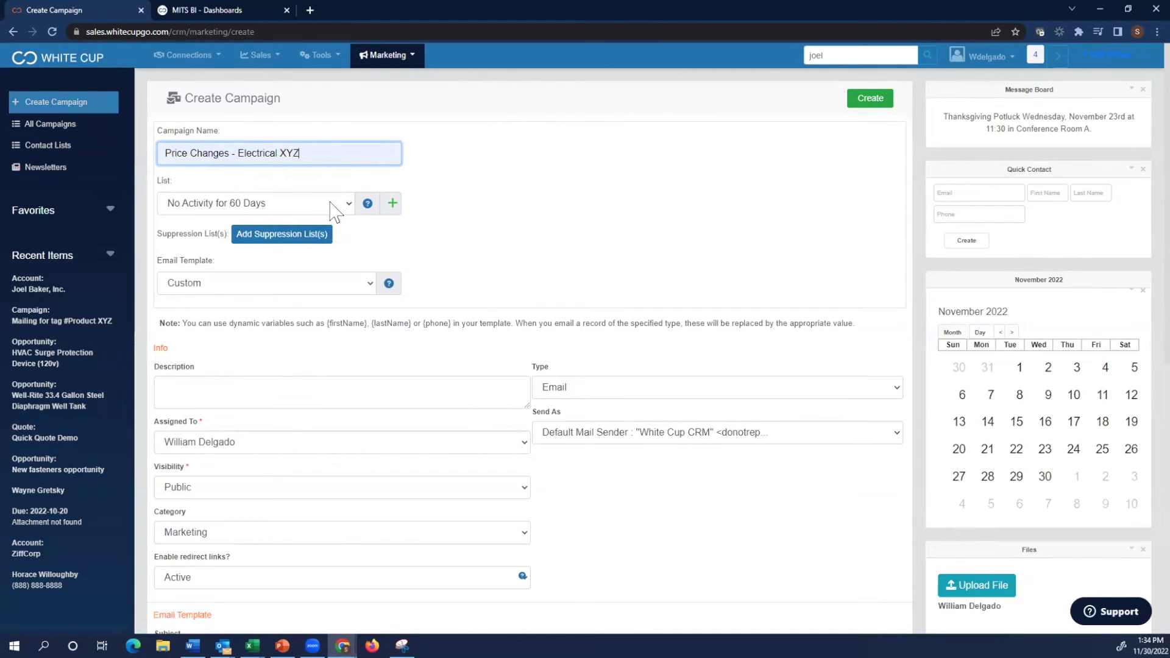
pyautogui.click(346, 205)
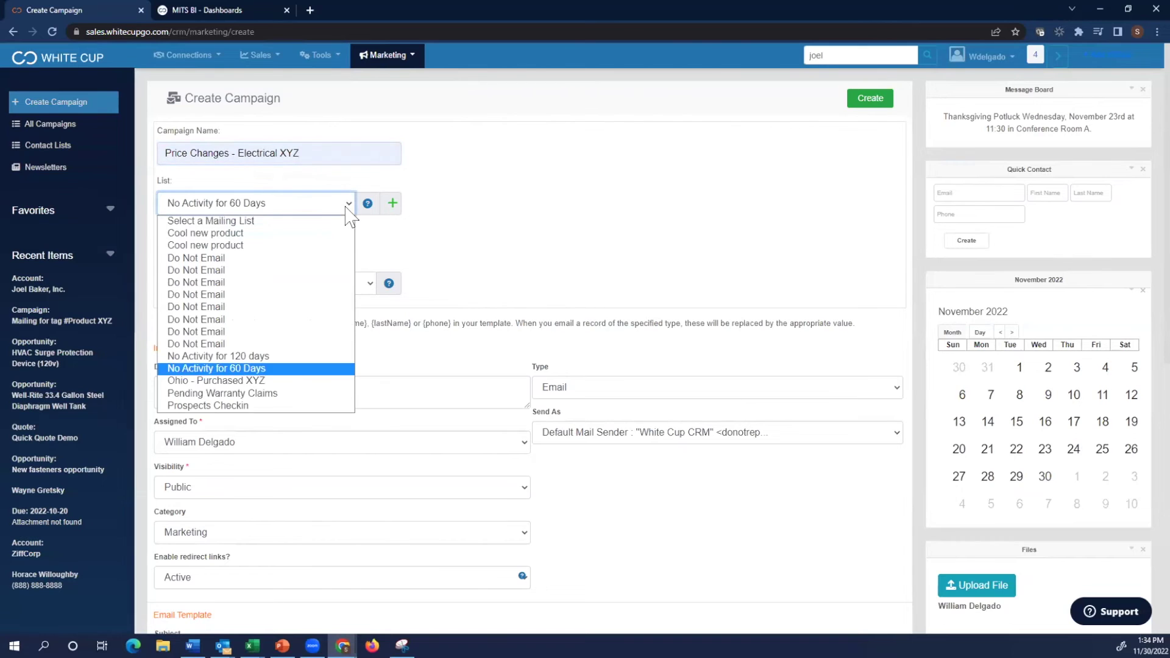
pyautogui.click(302, 380)
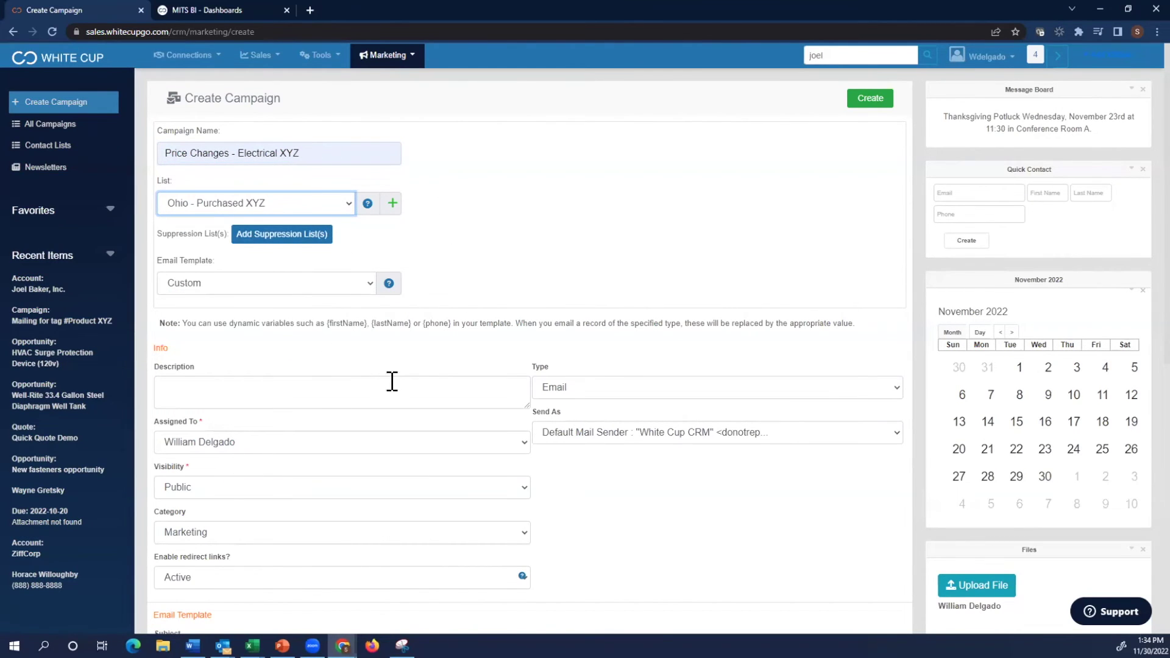
pyautogui.scroll(-5, 393, 384)
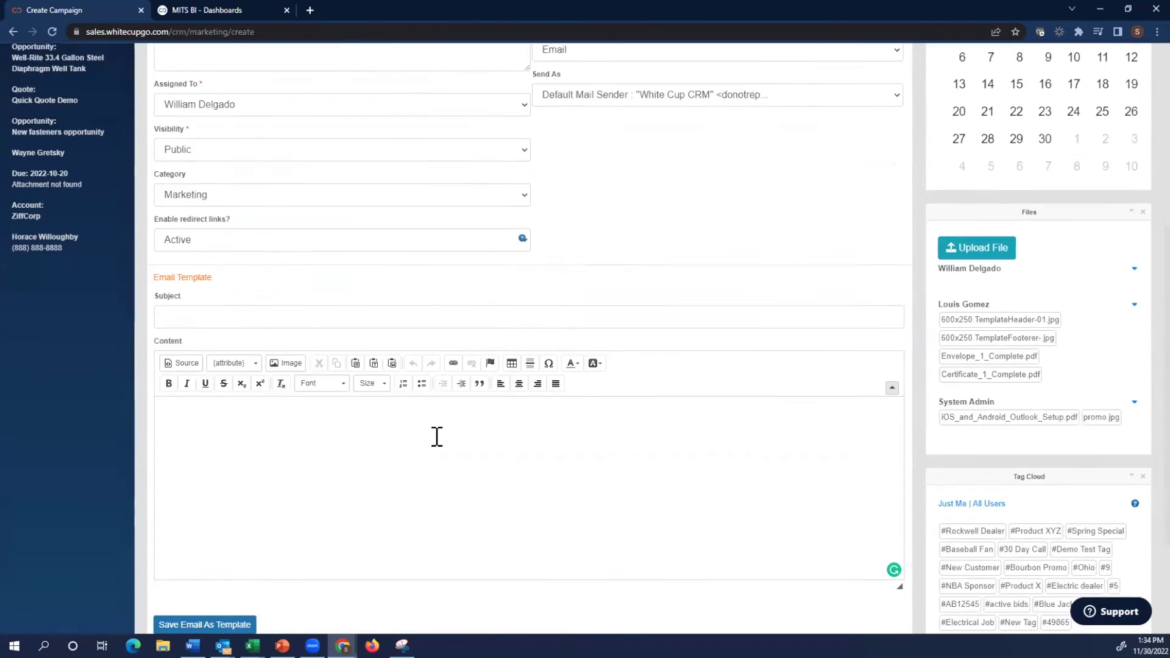
pyautogui.scroll(-1, 437, 436)
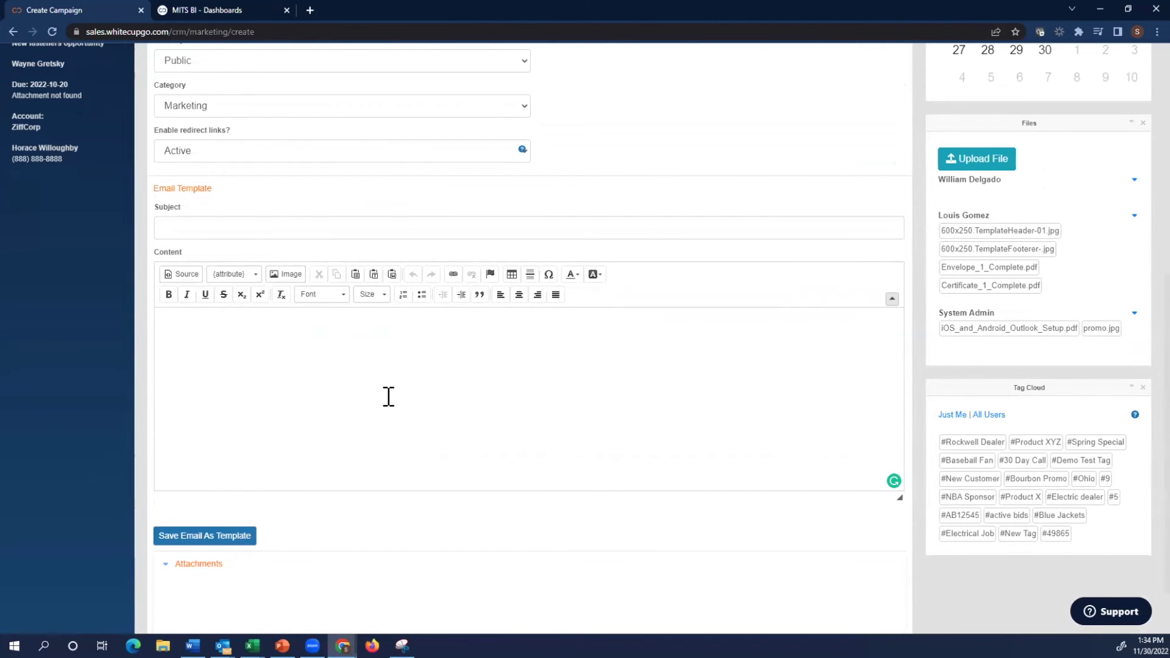
pyautogui.scroll(6, 389, 396)
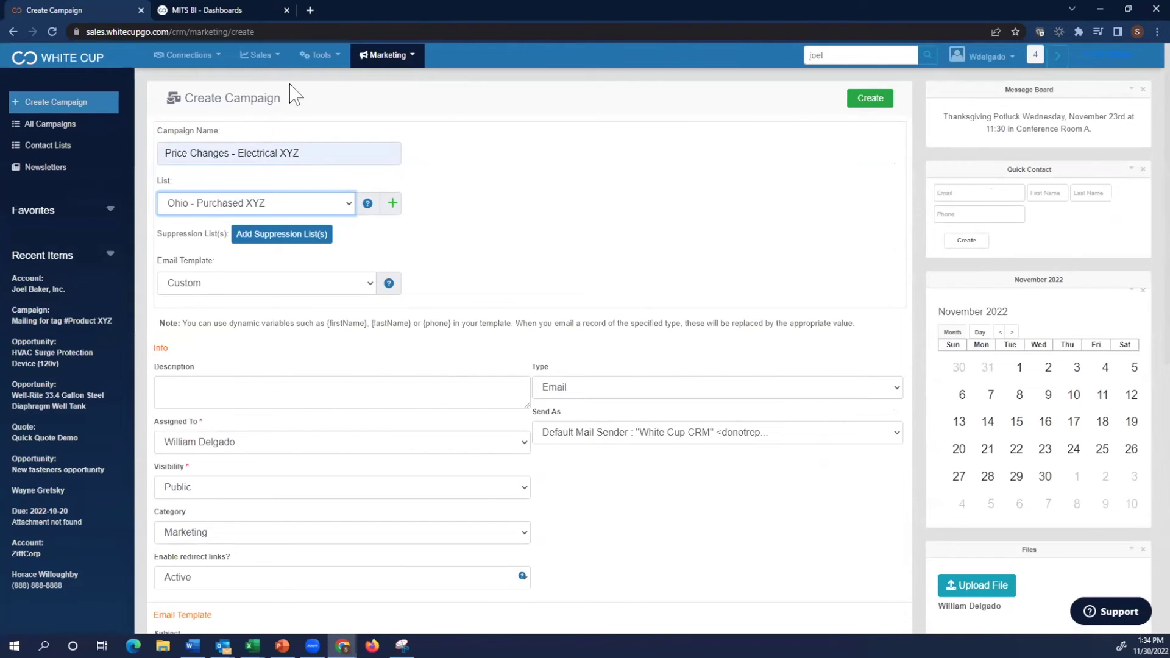
# - Open the October Promos campaign from the list of all marketing campaigns
pyautogui.click(386, 57)
pyautogui.click(365, 88)
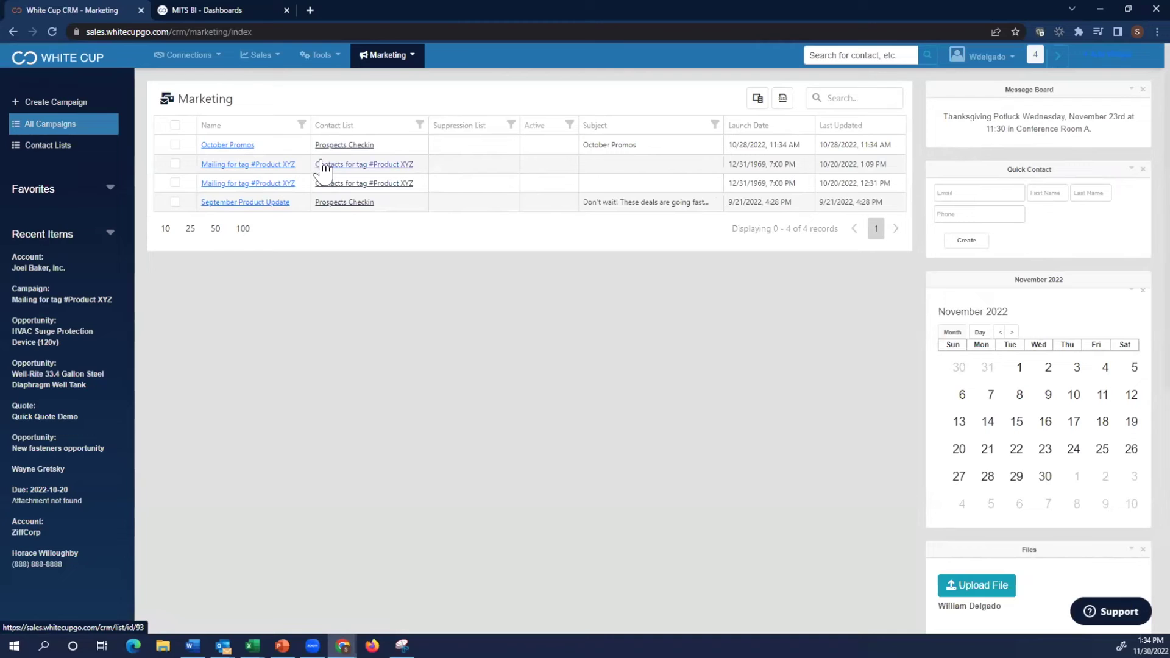
pyautogui.click(242, 155)
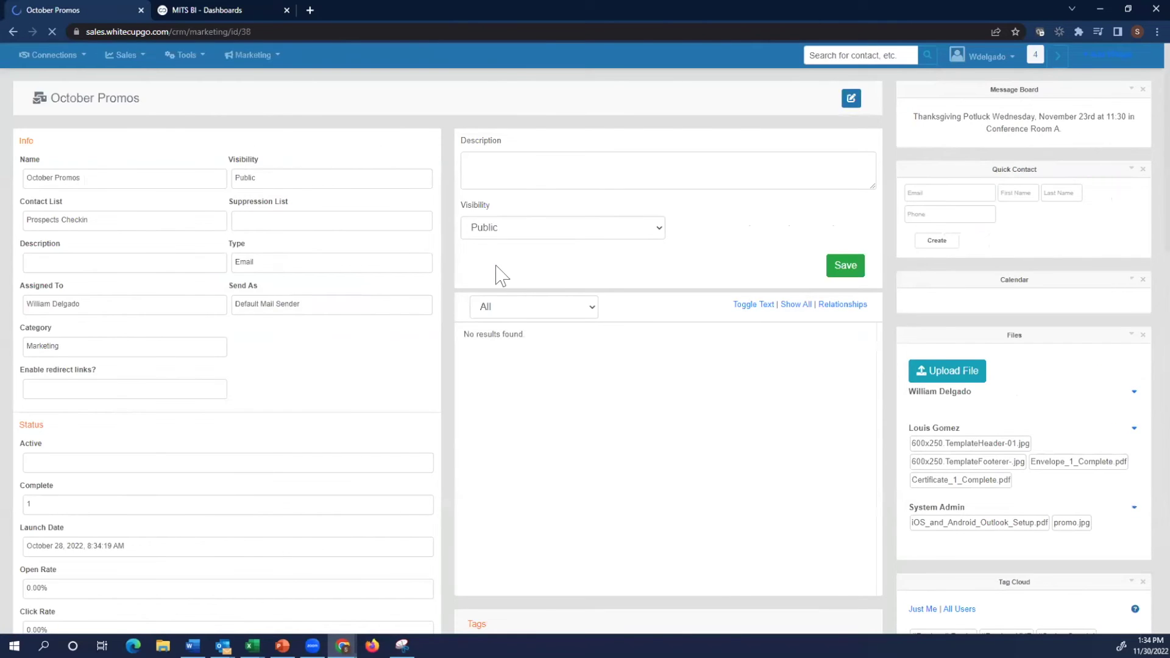
# - Examine the October Promos campaign's opens and clicks heat maps and its recipient delivery table
pyautogui.scroll(-8, 496, 273)
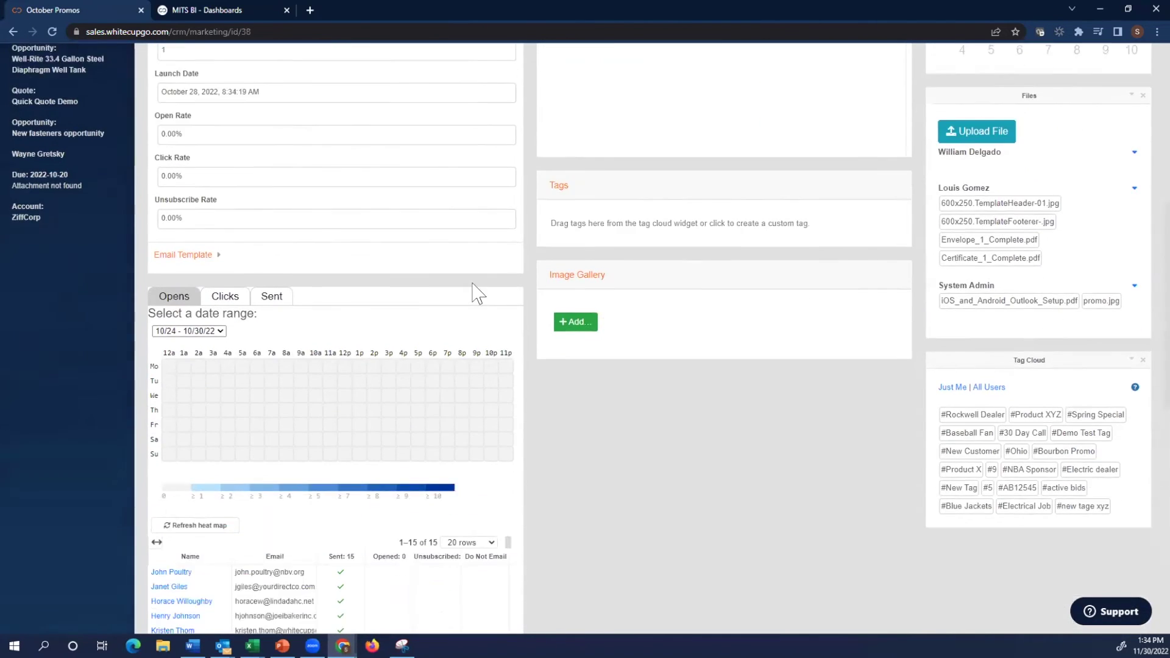
pyautogui.scroll(-3, 478, 292)
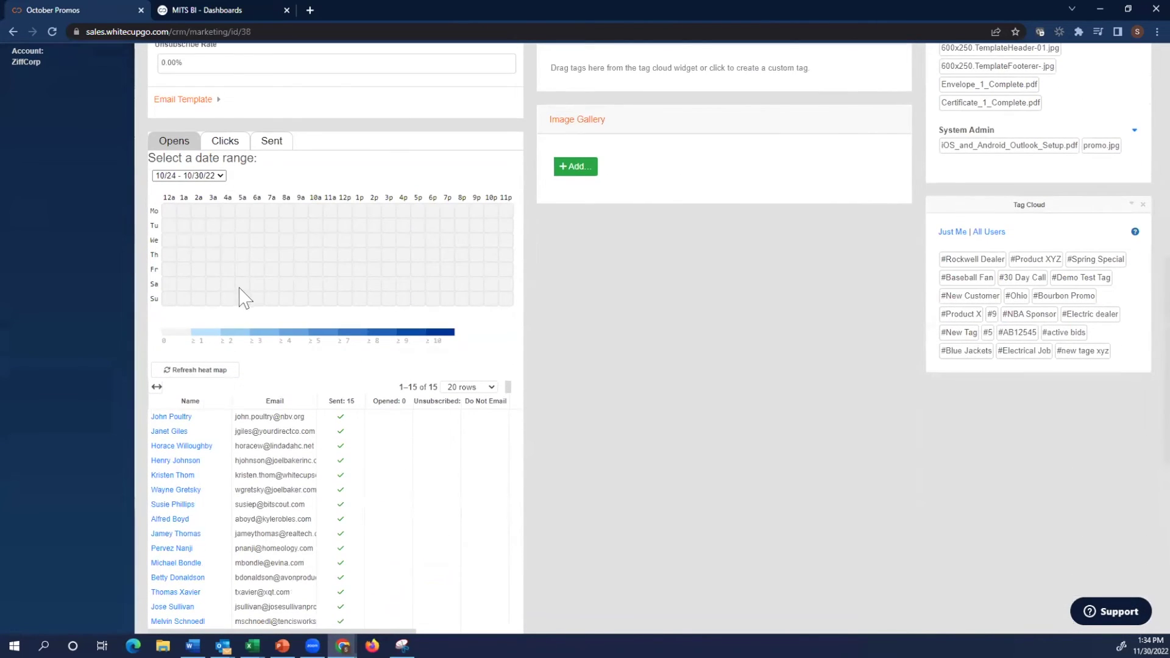
pyautogui.scroll(-2, 242, 297)
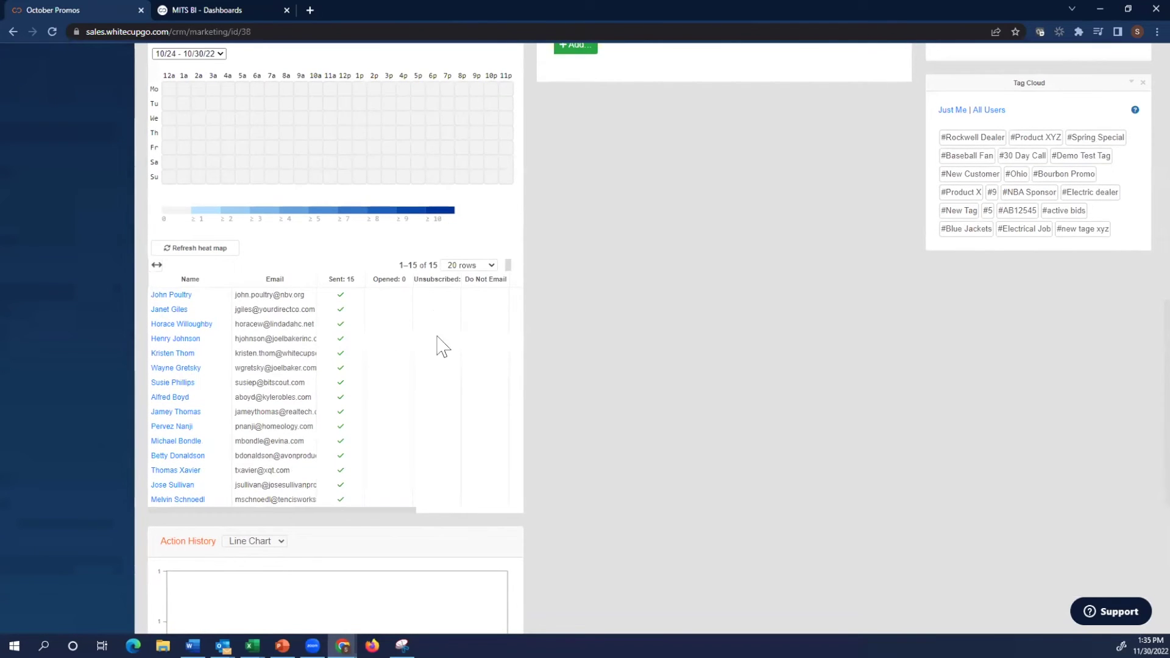
pyautogui.scroll(2, 451, 341)
pyautogui.scroll(2, 448, 346)
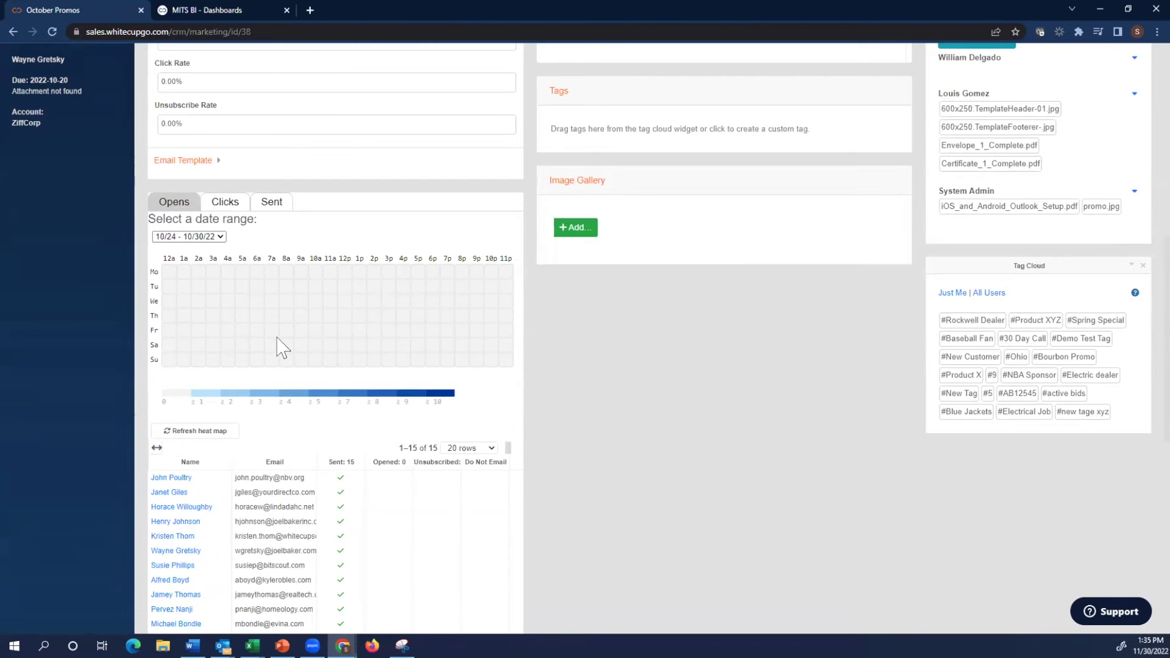
pyautogui.click(227, 205)
pyautogui.click(163, 206)
pyautogui.scroll(9, 344, 392)
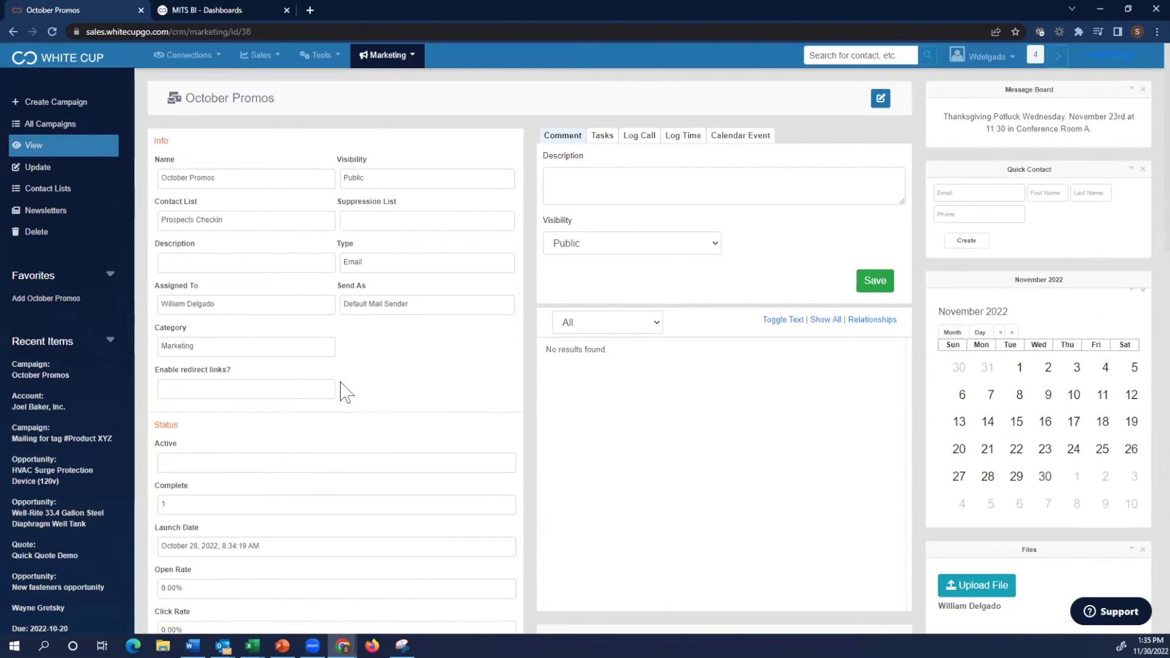
pyautogui.click(831, 56)
pyautogui.write('joel baker')
pyautogui.press('Return')
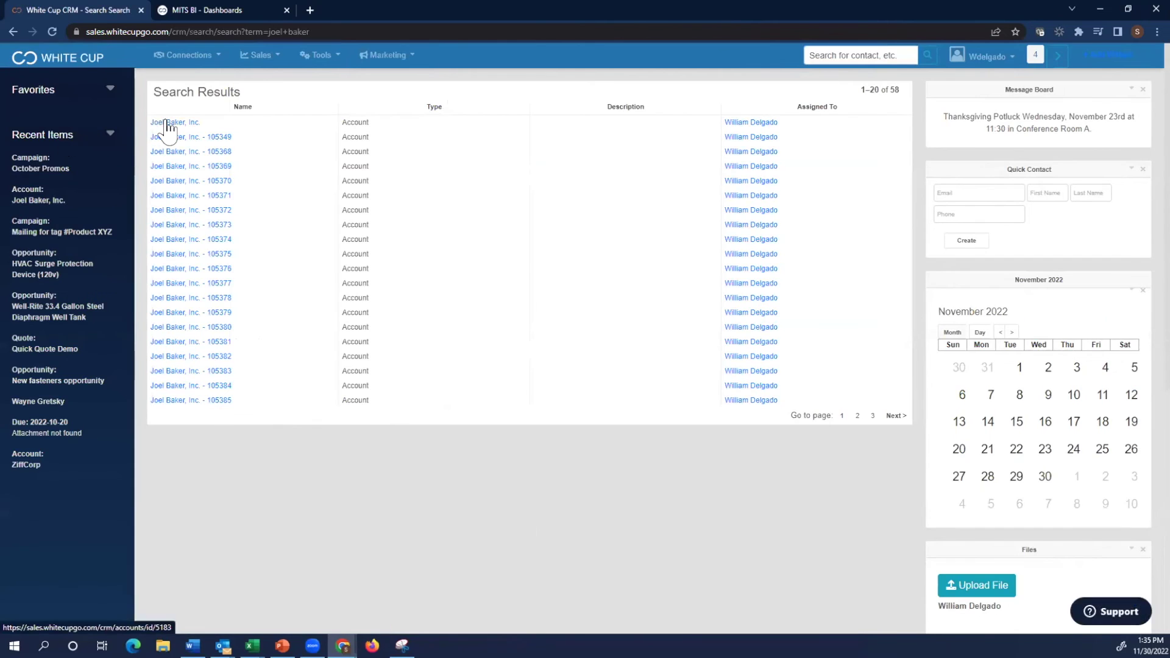
pyautogui.click(168, 123)
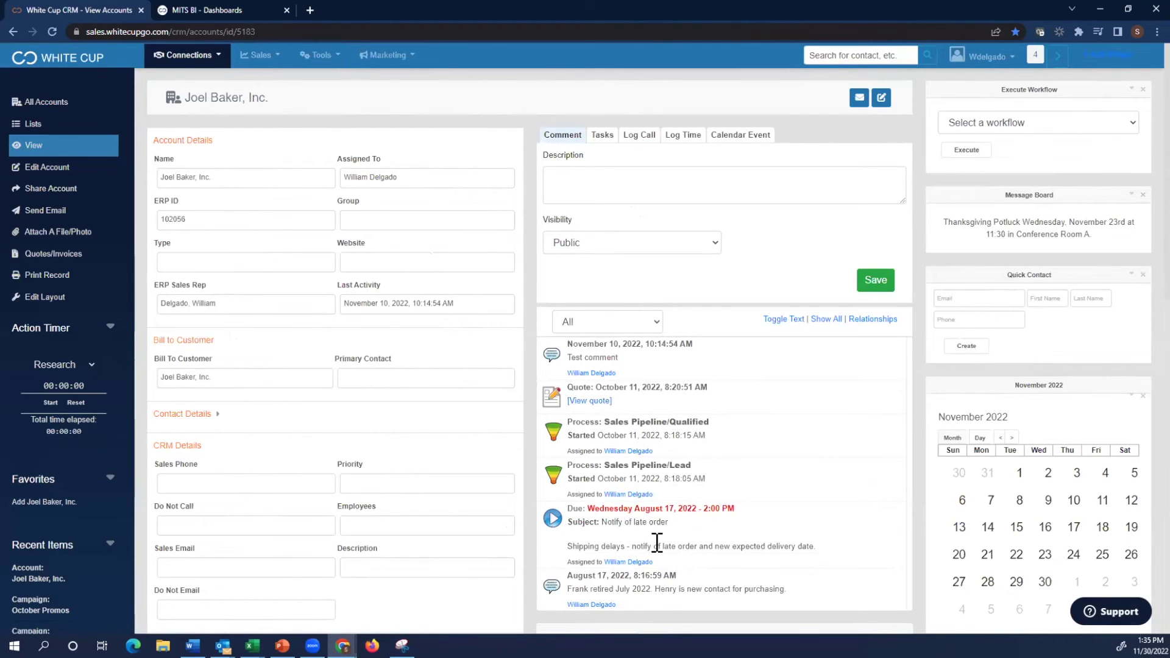
# - Filter the account's activity history by Marketing and set the filter back to All
pyautogui.scroll(-1, 687, 532)
pyautogui.click(657, 269)
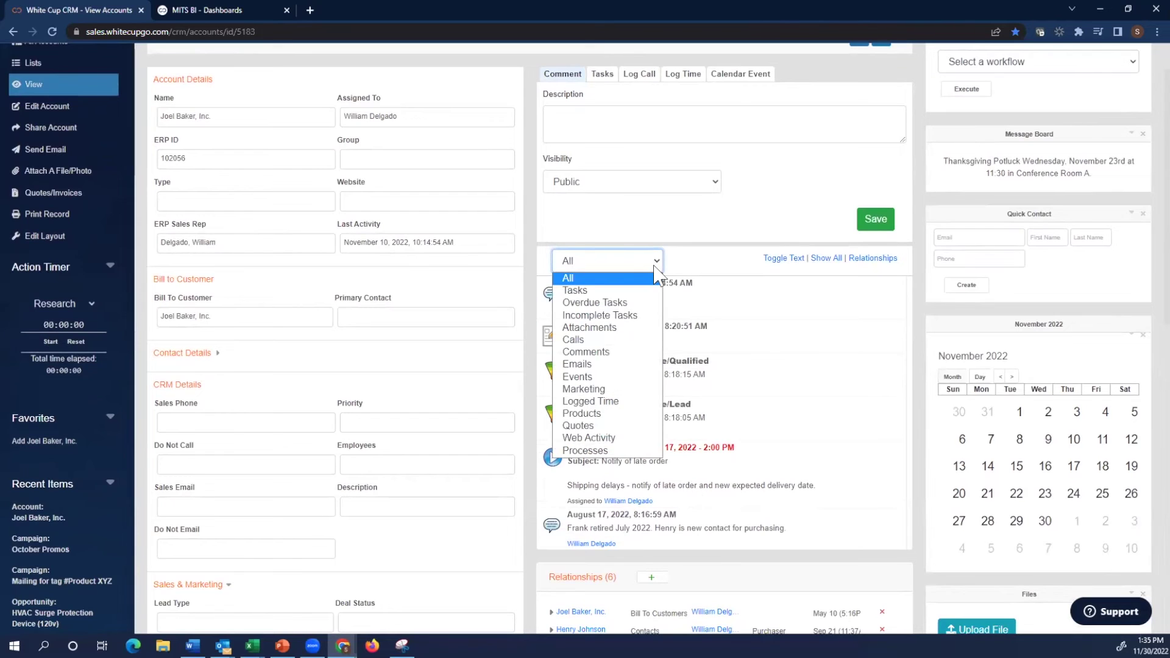
pyautogui.click(634, 389)
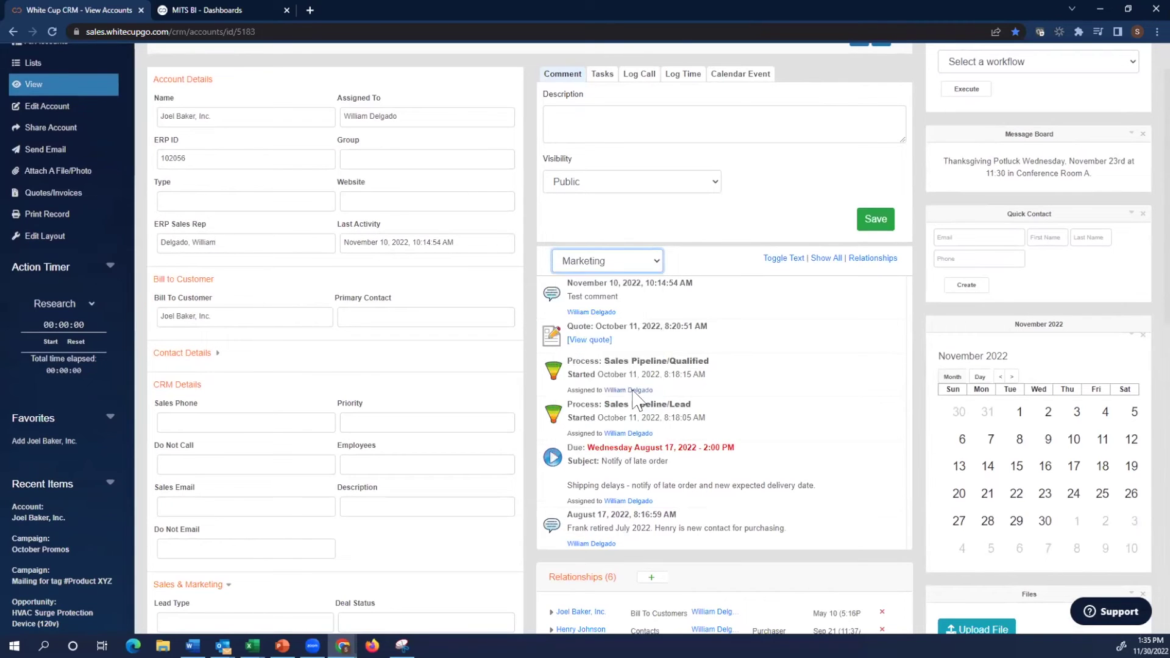
pyautogui.click(657, 268)
pyautogui.click(653, 278)
# - Examine the account's Action History chart, relationships and activity history, and open a blank entry in its Tags section
pyautogui.scroll(-1, 523, 425)
pyautogui.scroll(-7, 523, 425)
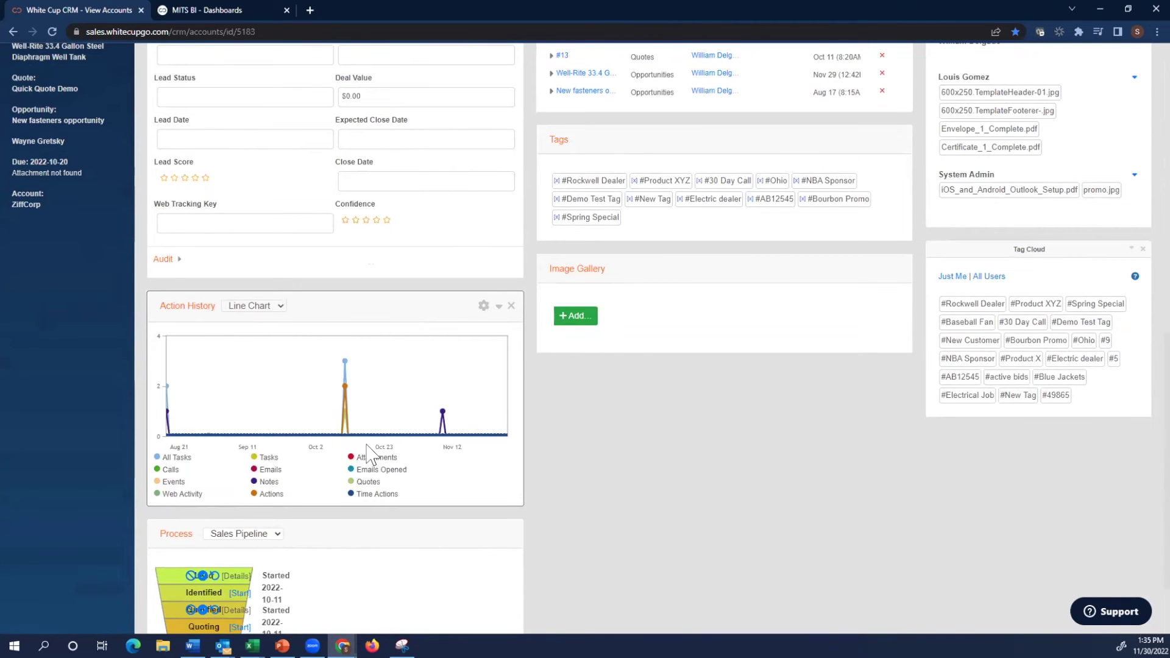
pyautogui.scroll(1, 312, 425)
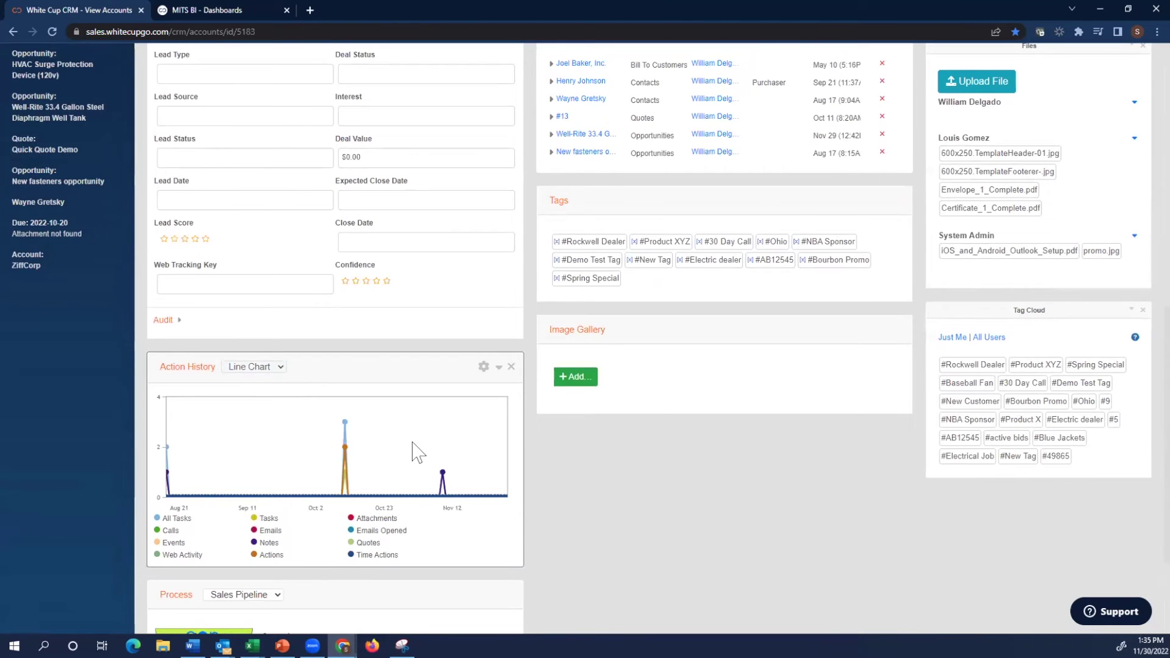
pyautogui.scroll(3, 415, 451)
pyautogui.scroll(-2, 699, 434)
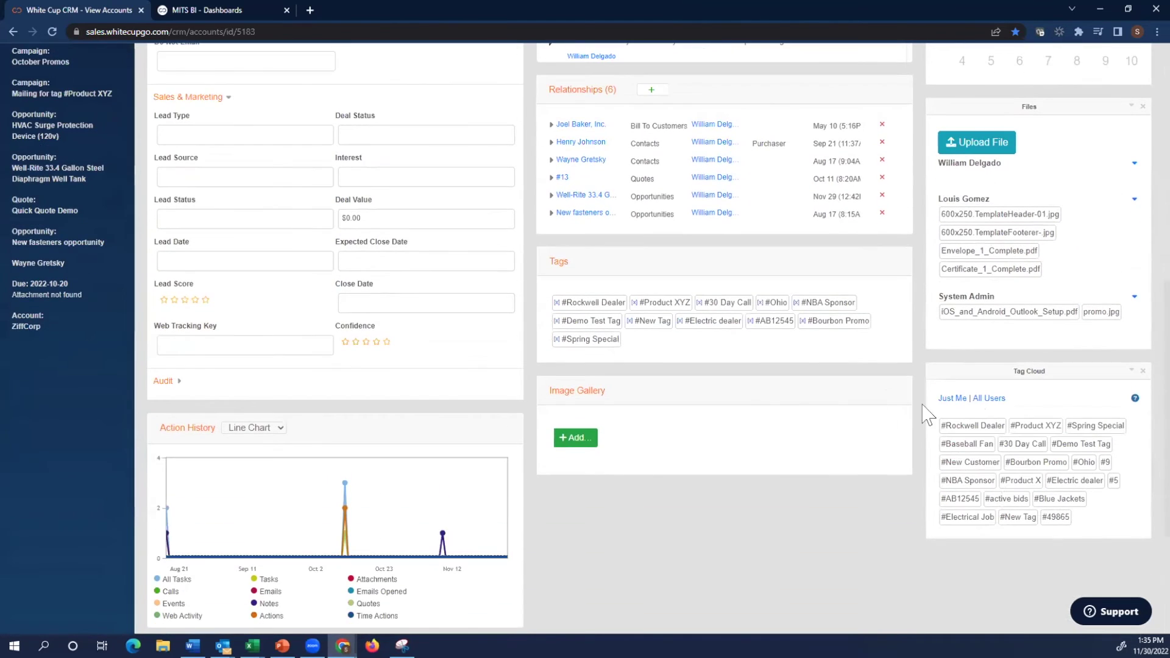
pyautogui.click(751, 355)
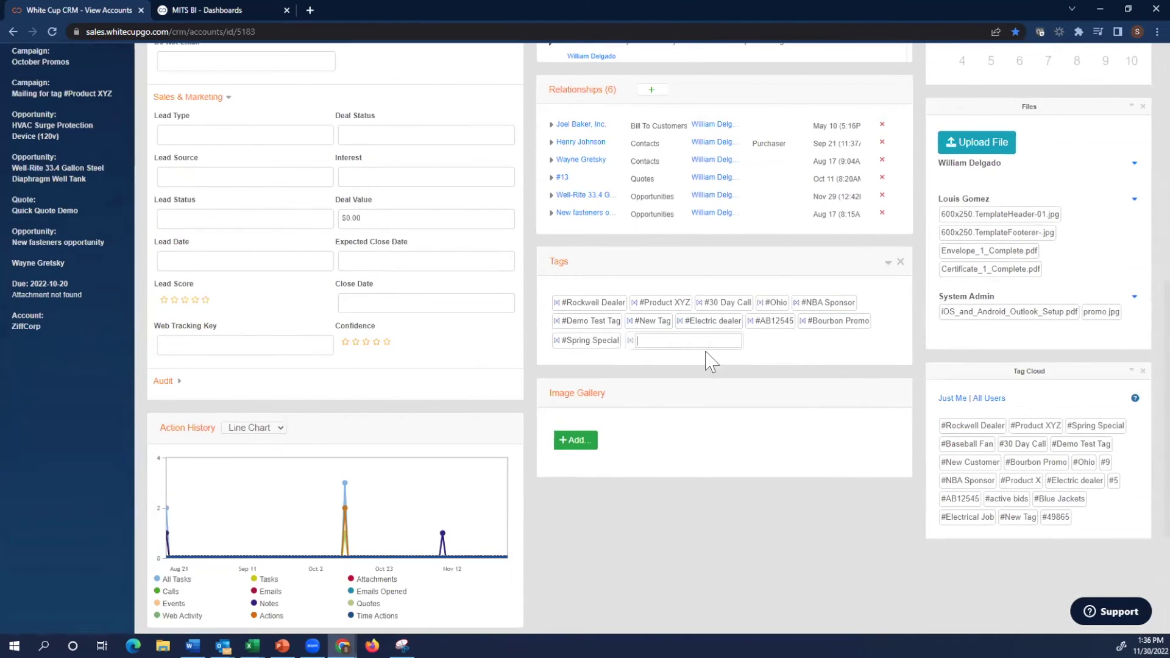
pyautogui.scroll(1, 763, 397)
pyautogui.scroll(2, 768, 407)
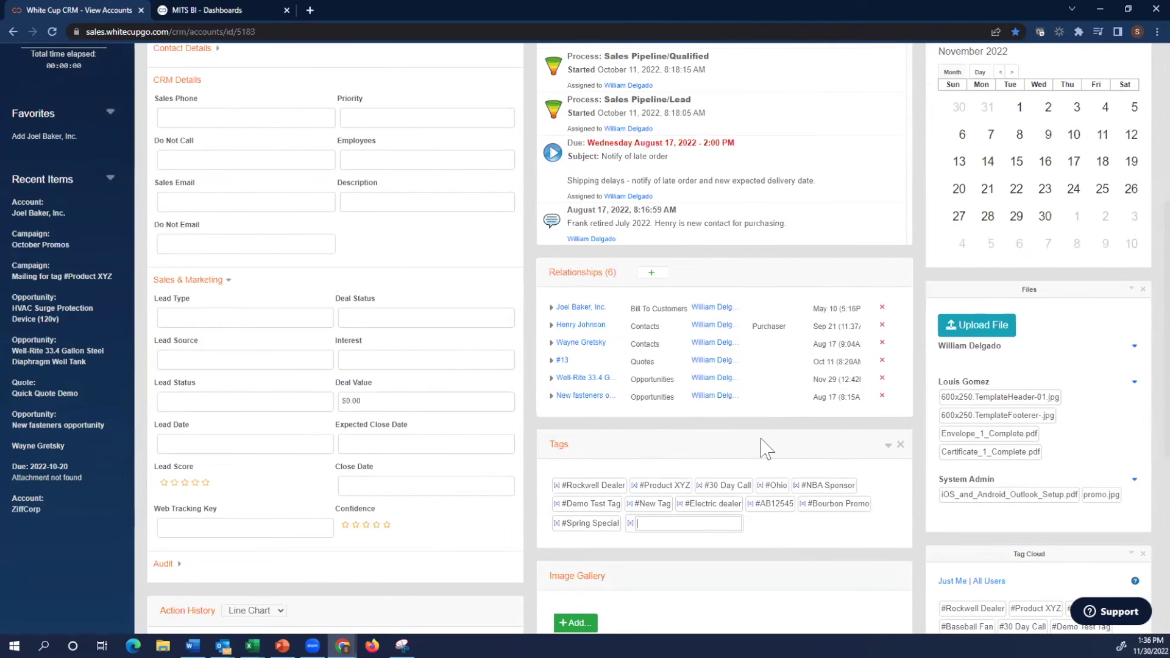
pyautogui.scroll(4, 762, 448)
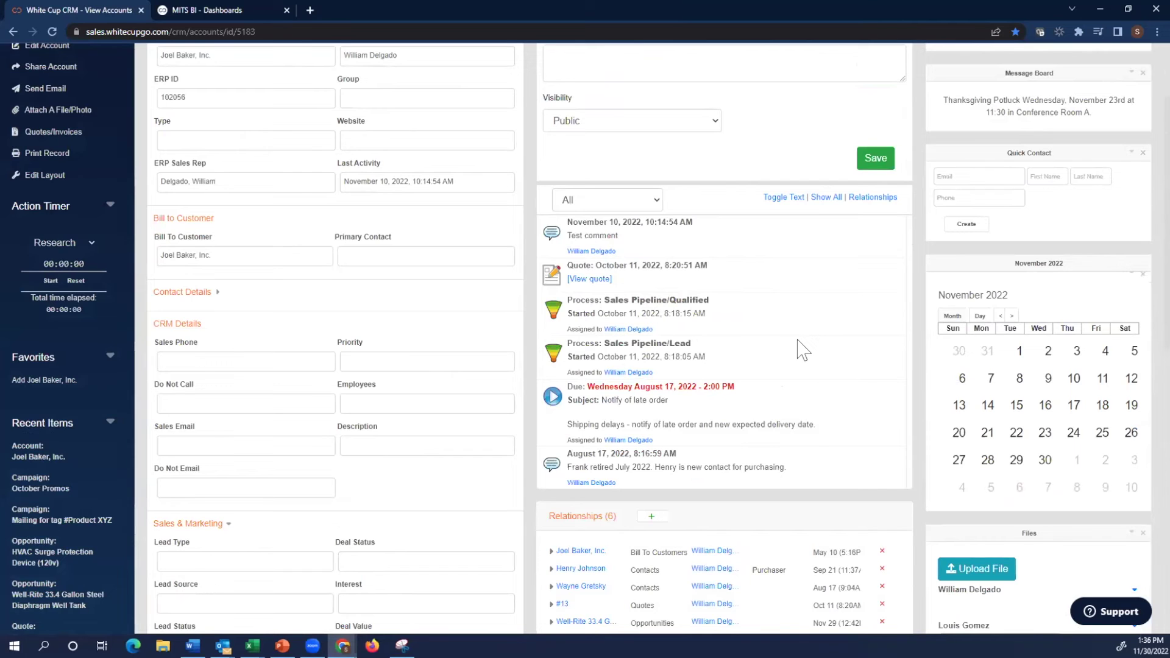
pyautogui.scroll(2, 803, 350)
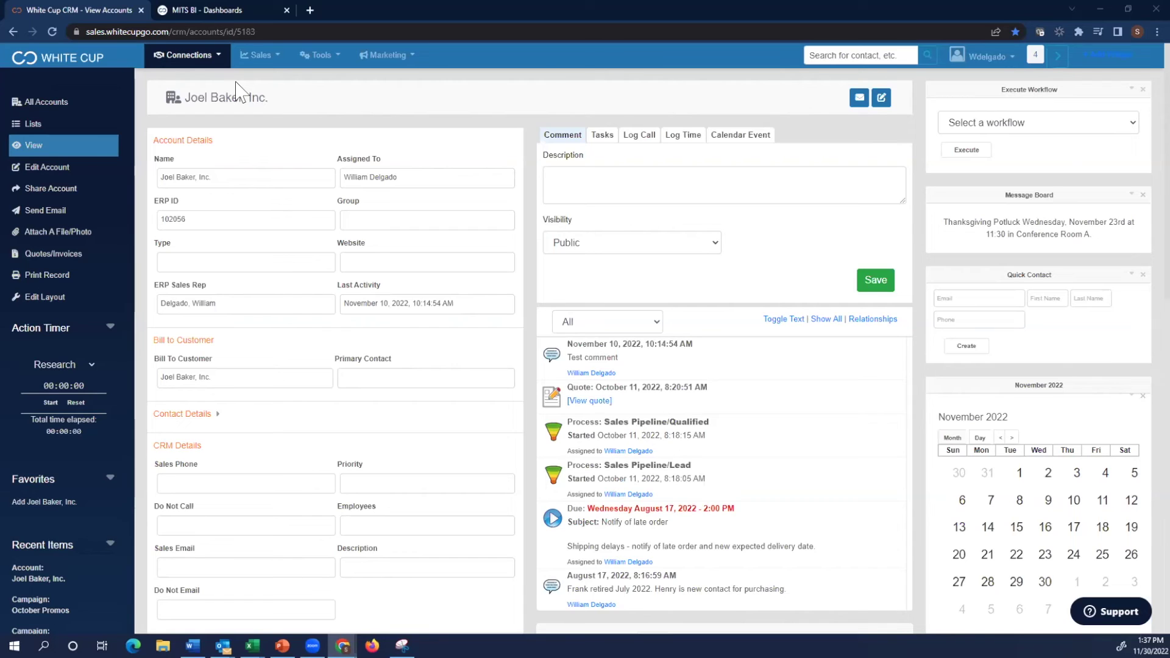
# - Return to the CRM profile home page and open the full Top 10 Products report from the MITS BI customer scorecard
pyautogui.click(77, 61)
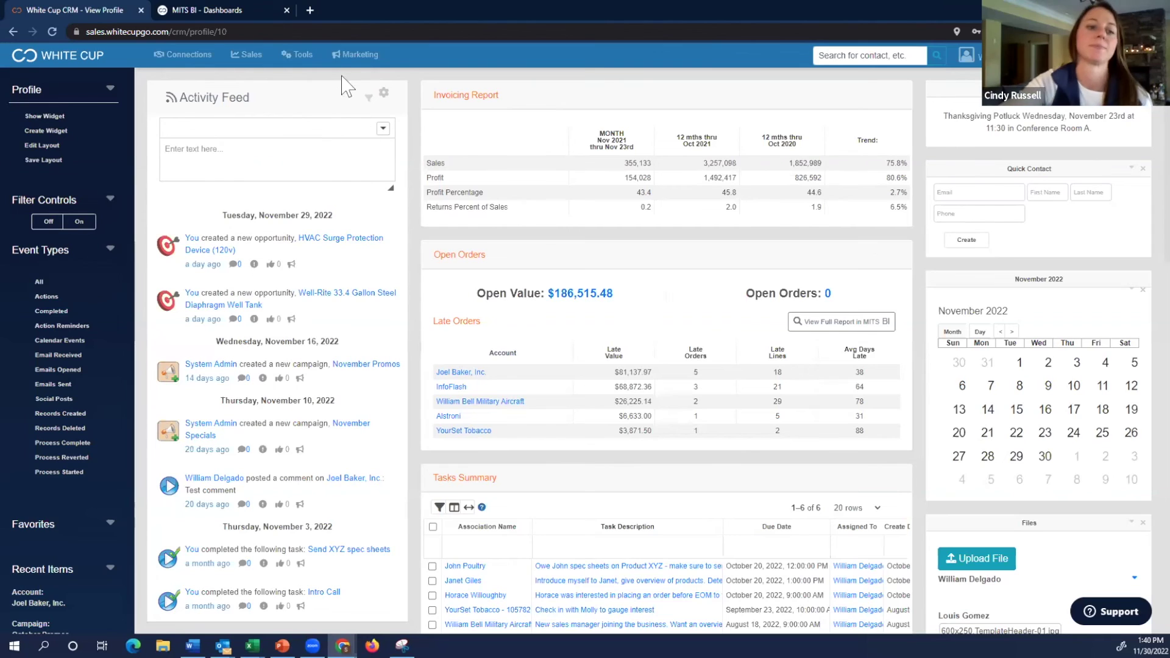
pyautogui.click(237, 3)
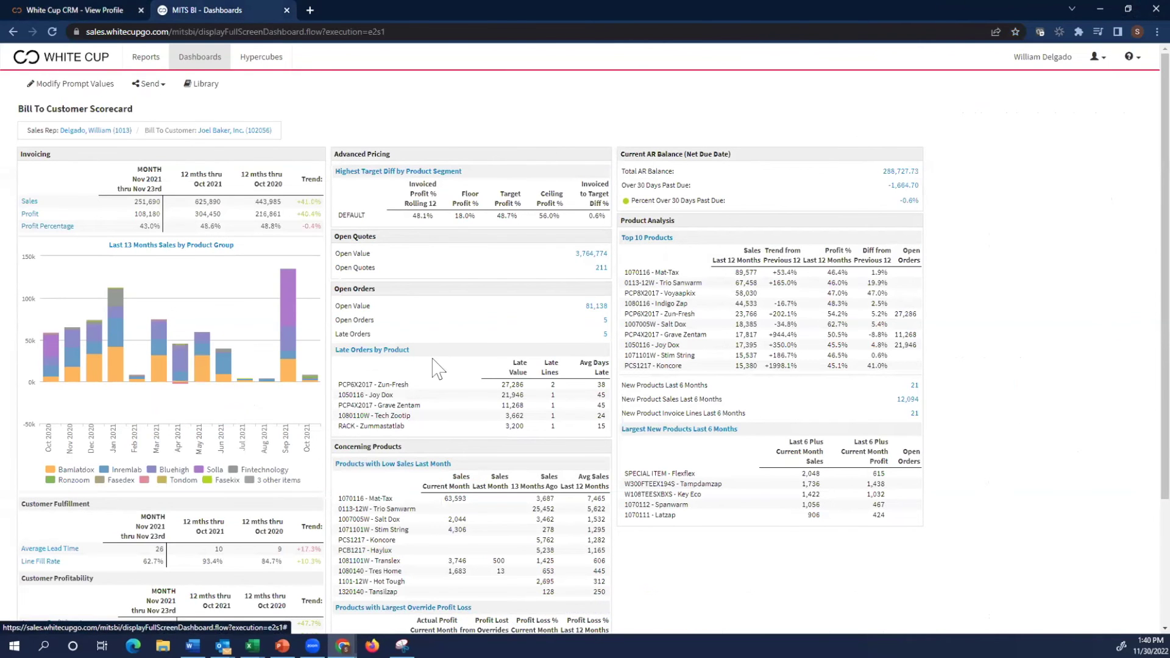
pyautogui.click(655, 238)
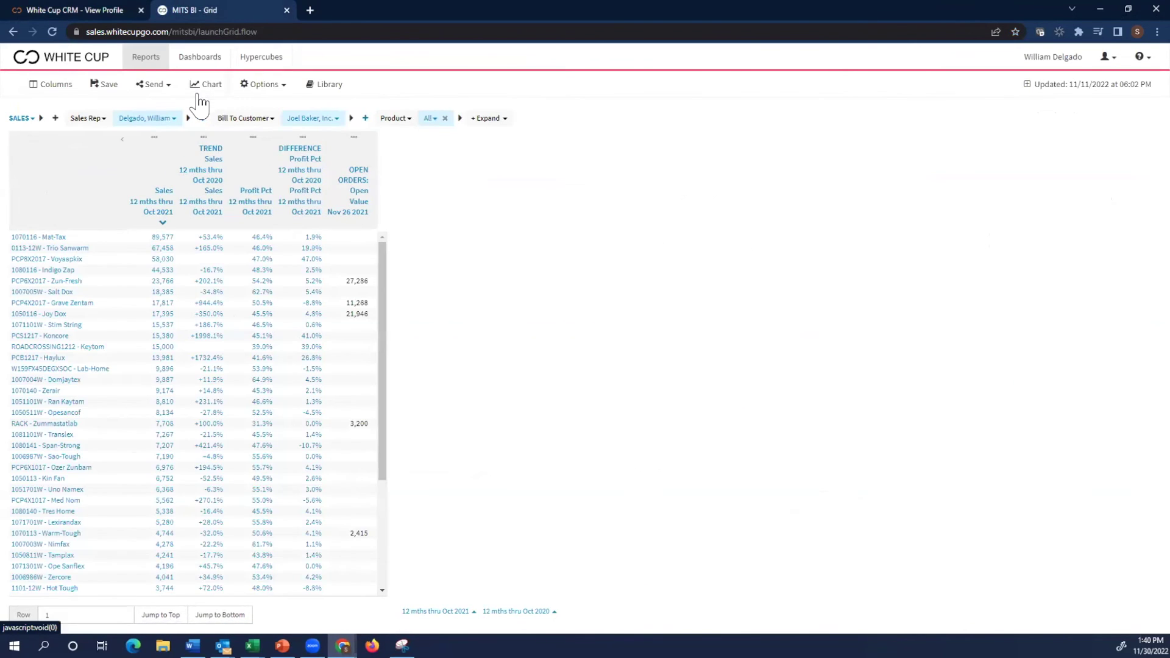
# - Chart the product report for Joel Baker, Inc. using the Sales and Profit Percentage metrics
pyautogui.click(207, 91)
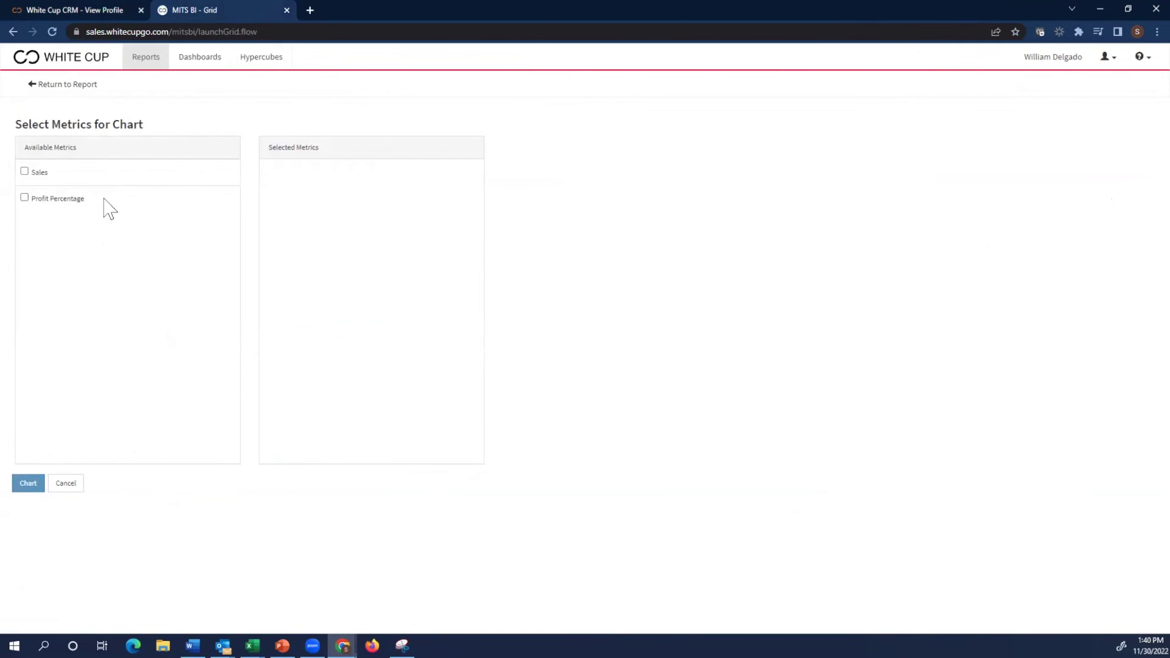
pyautogui.click(25, 171)
pyautogui.click(25, 198)
pyautogui.click(25, 486)
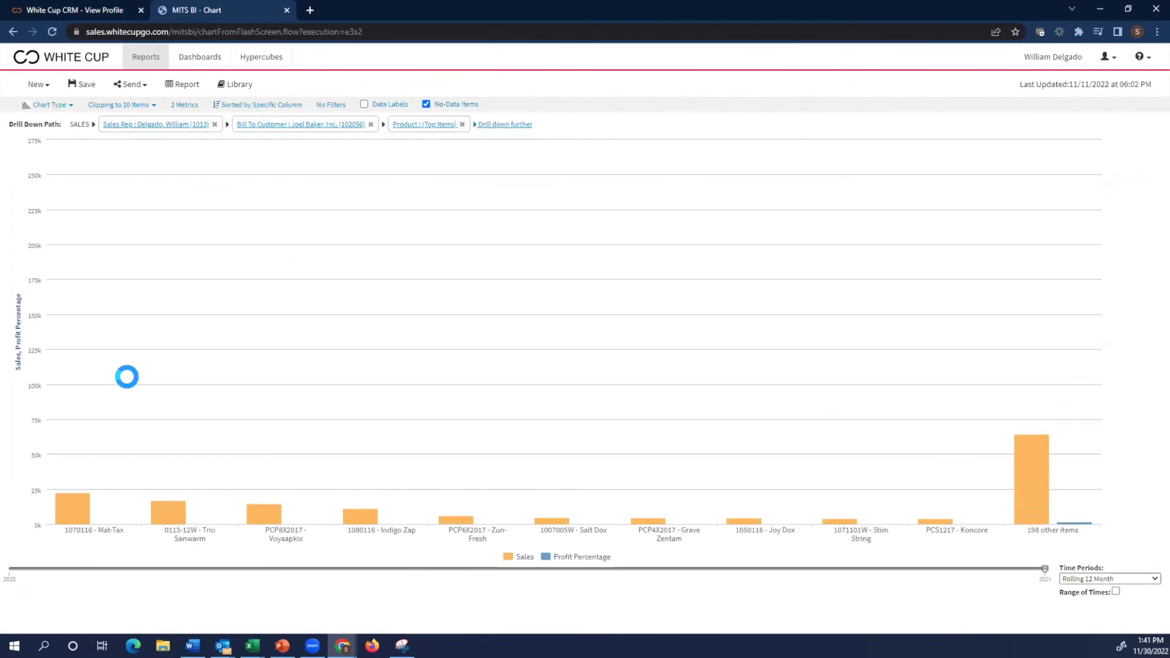
# - Change the product chart to a stacked bar chart, then return to the report grid without saving
pyautogui.click(52, 105)
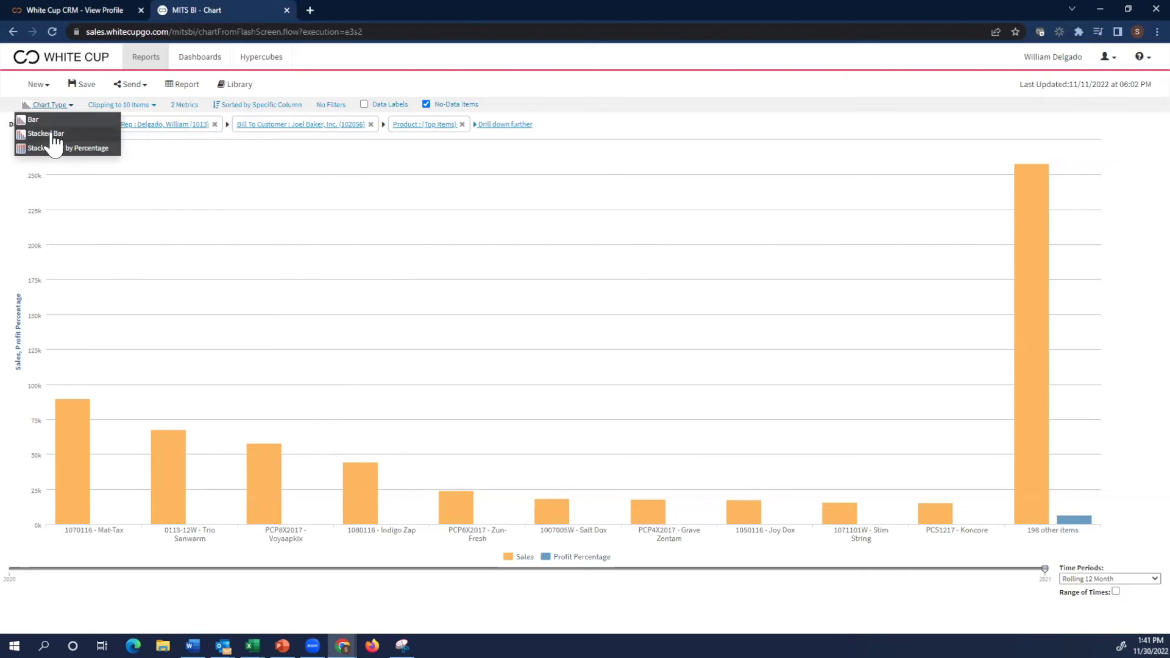
pyautogui.click(44, 133)
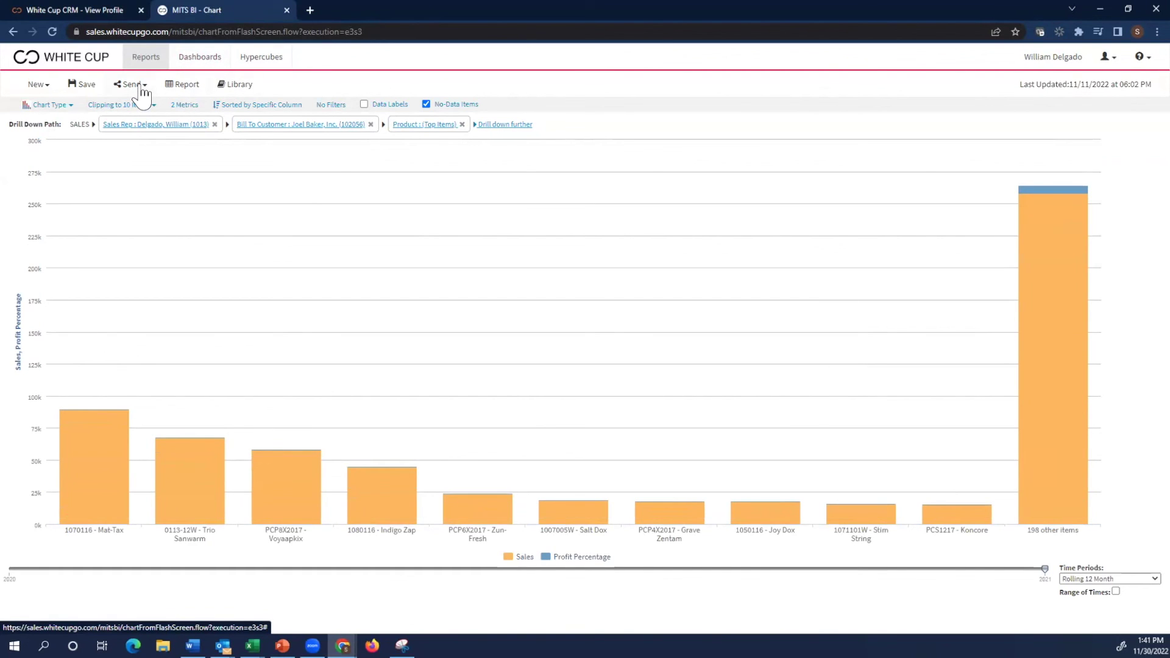
pyautogui.click(182, 91)
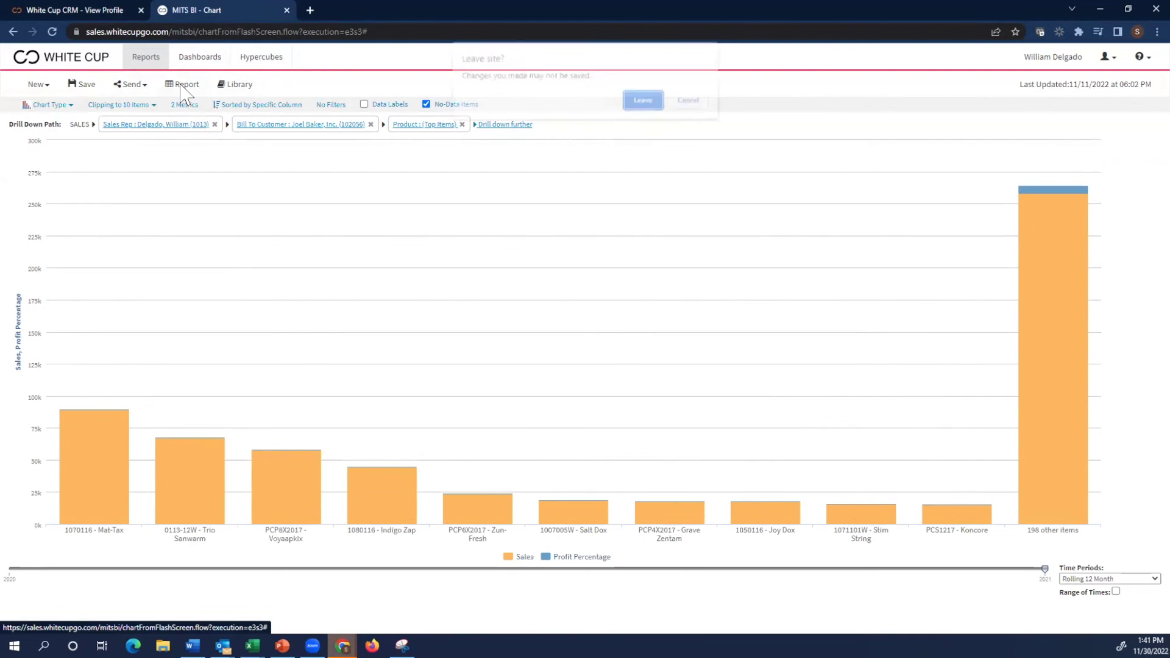
pyautogui.click(631, 107)
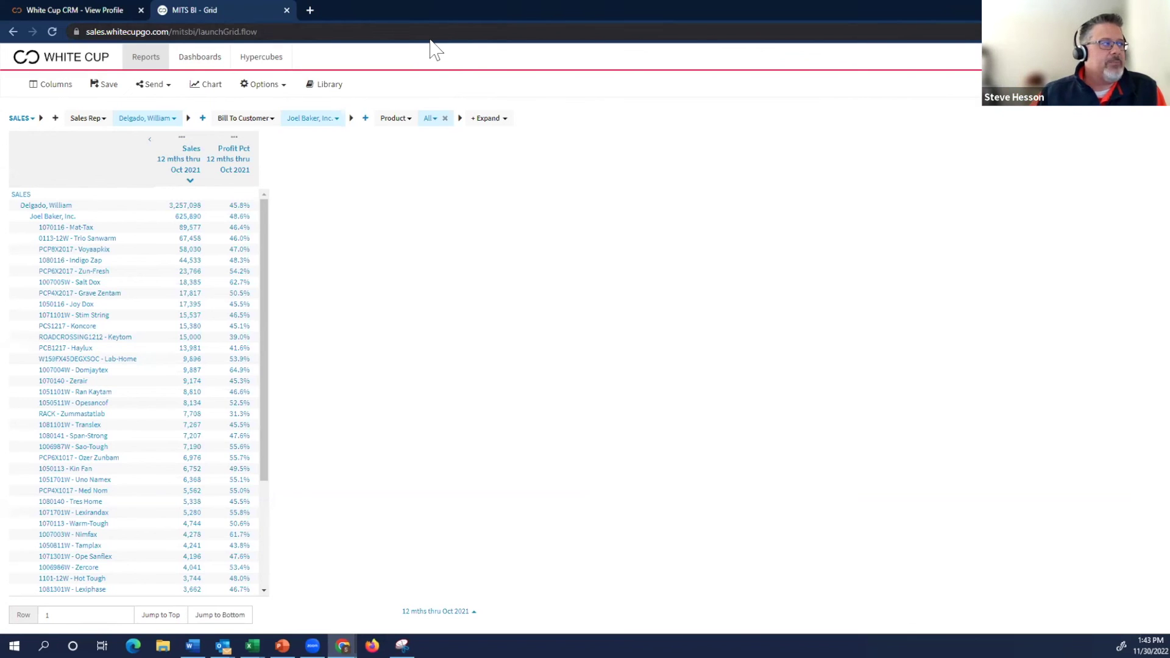
# - Leave the report unsaved for the dashboards list and keep its library filter on All Dashboards
pyautogui.click(212, 61)
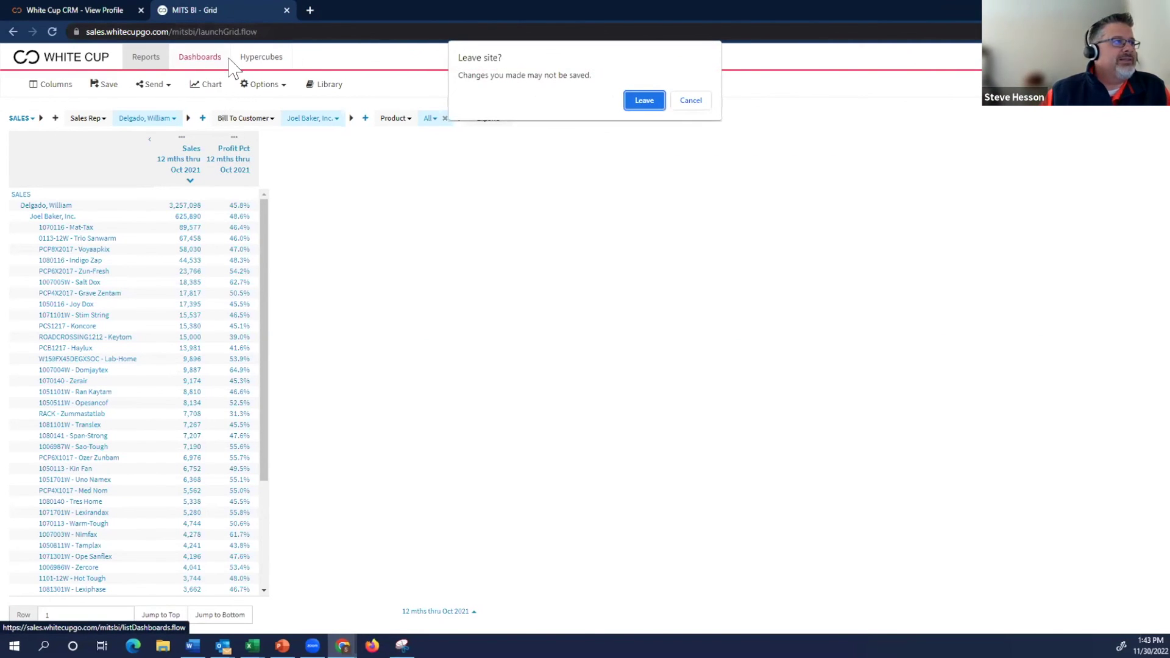
pyautogui.click(641, 101)
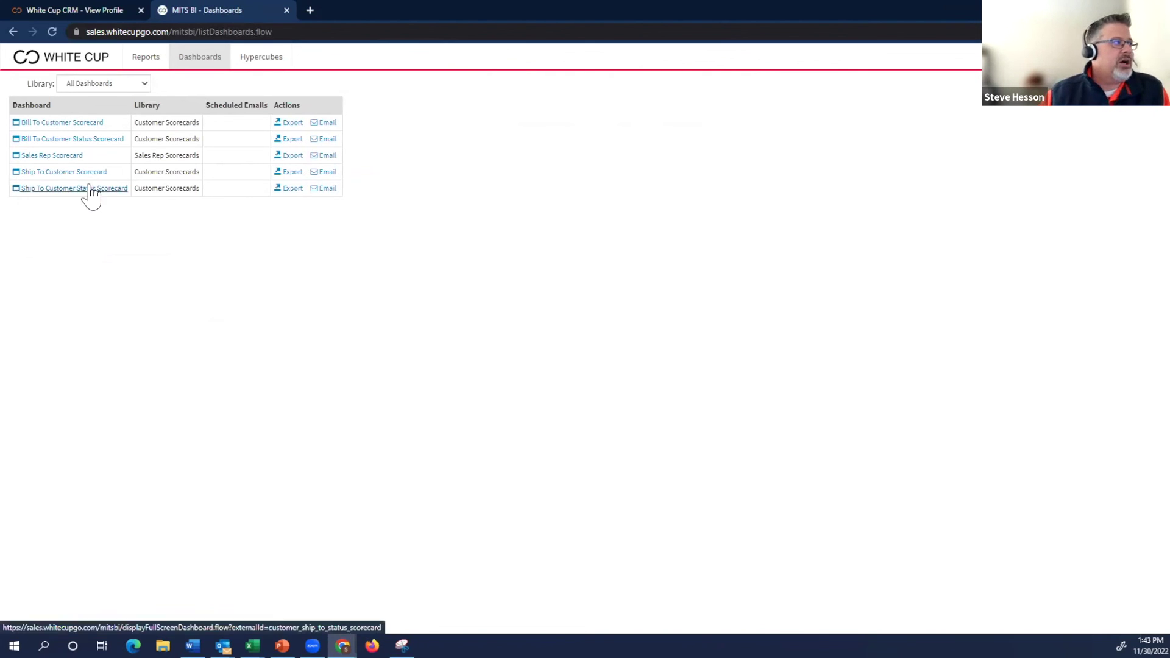
pyautogui.click(144, 85)
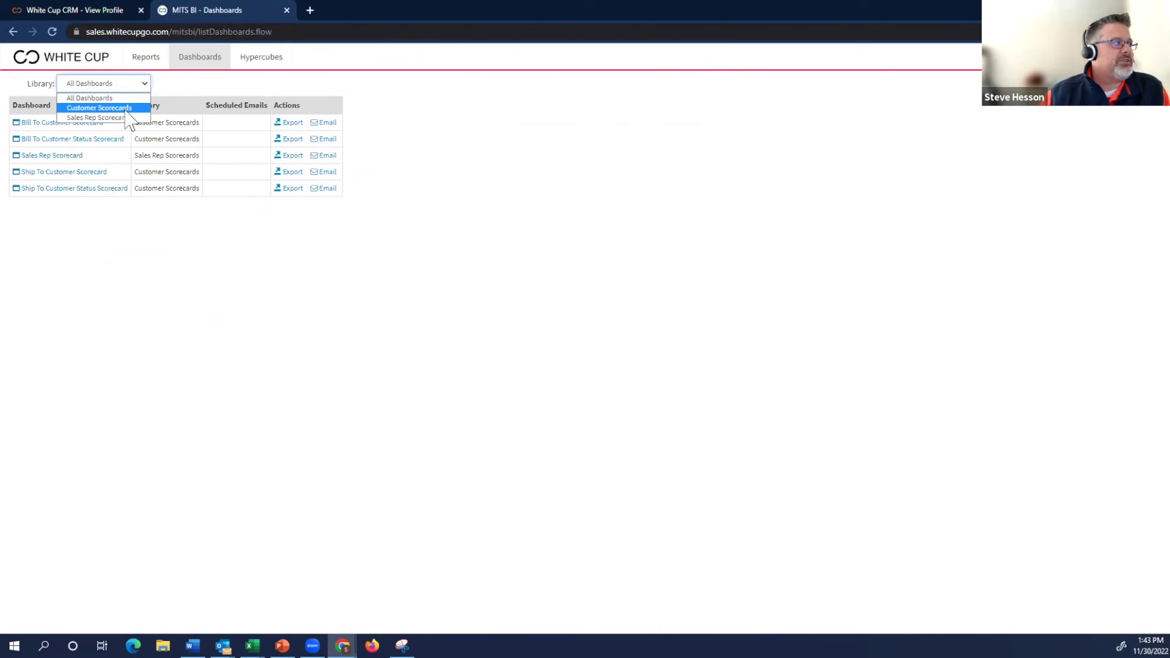
pyautogui.click(125, 100)
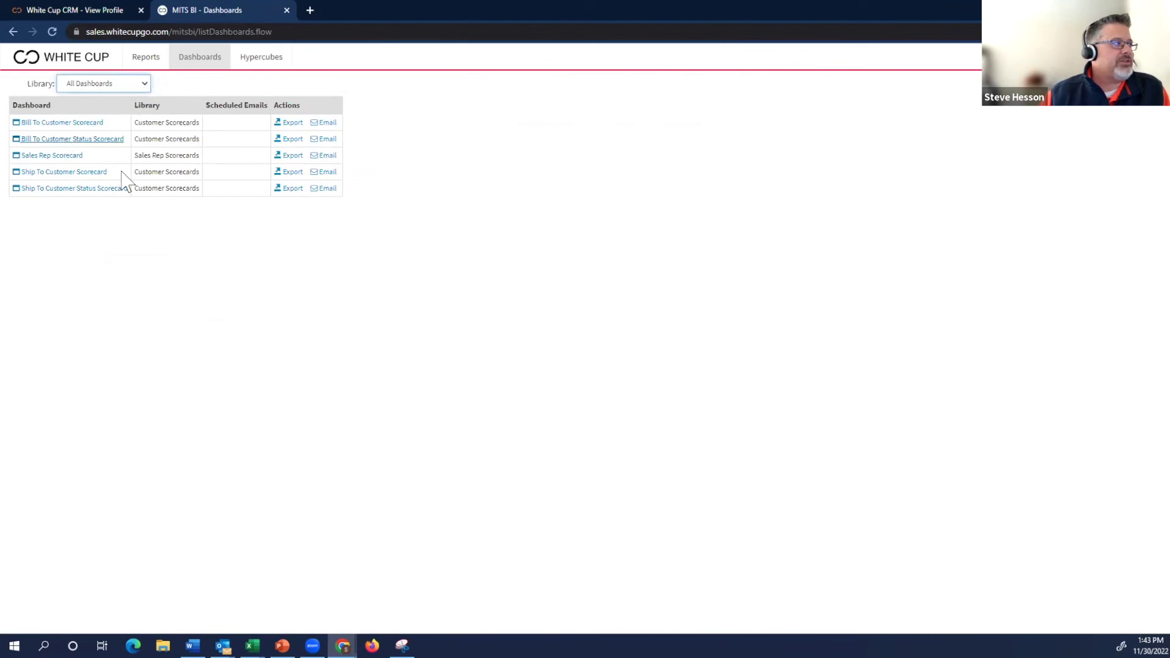